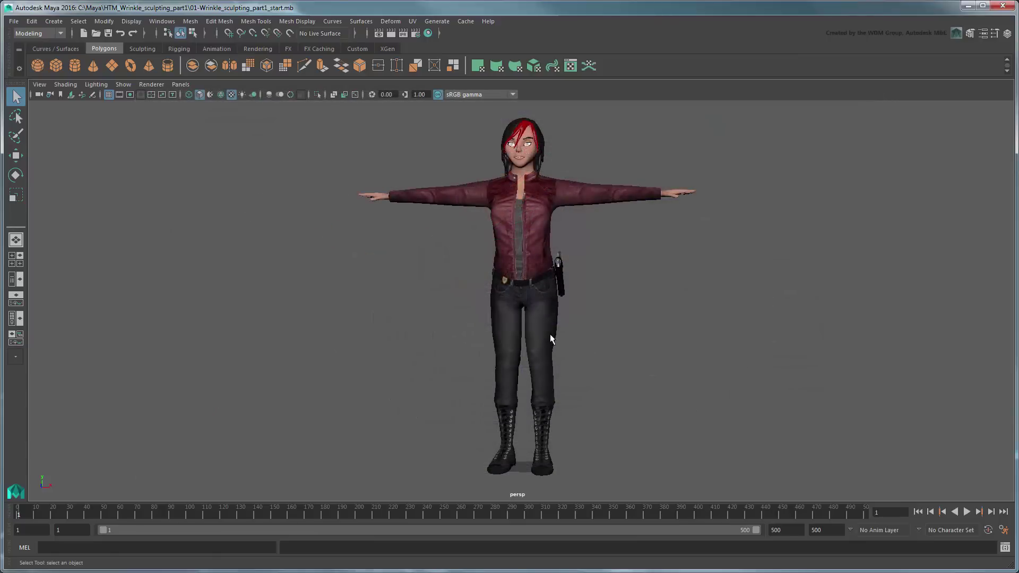
# - Inspect the pants and jacket meshes, then frame the whole character in view
pyautogui.click(551, 337)
pyautogui.click(539, 256)
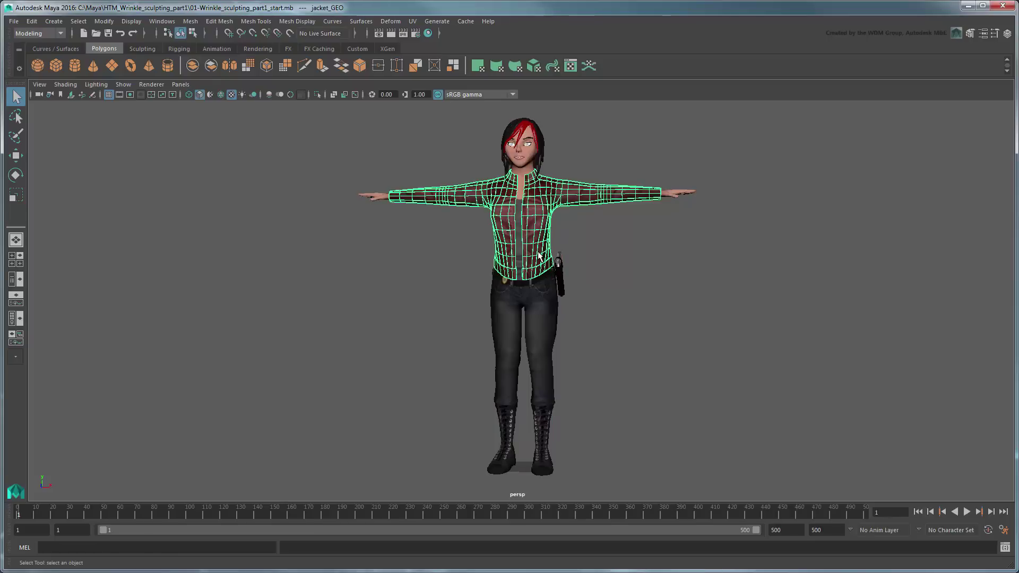
pyautogui.click(635, 266)
pyautogui.scroll(2, 635, 266)
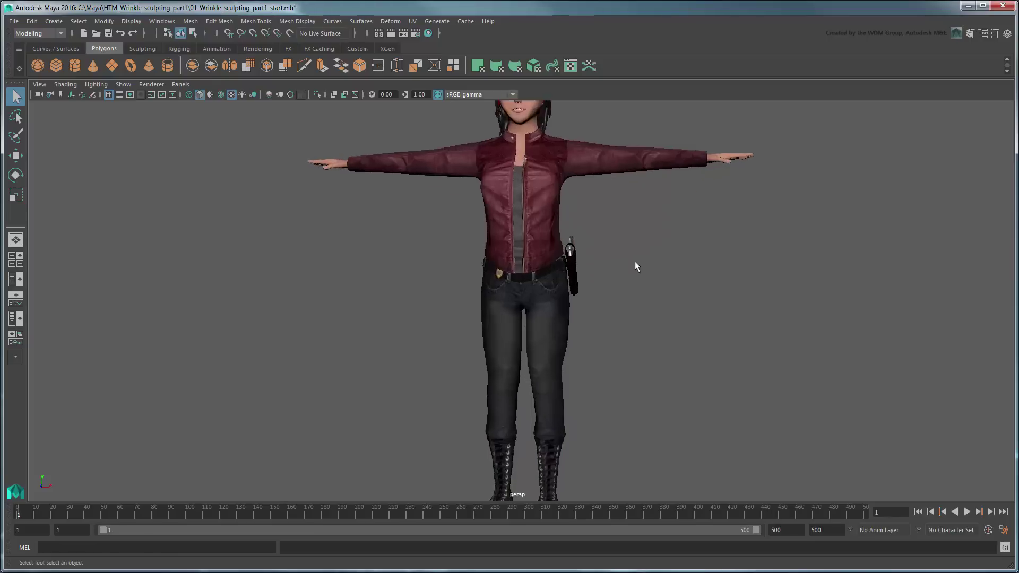
pyautogui.scroll(3, 635, 261)
pyautogui.keyDown('alt'); pyautogui.moveTo(660, 219); pyautogui.dragTo(703, 62, button='middle'); pyautogui.keyUp('alt')
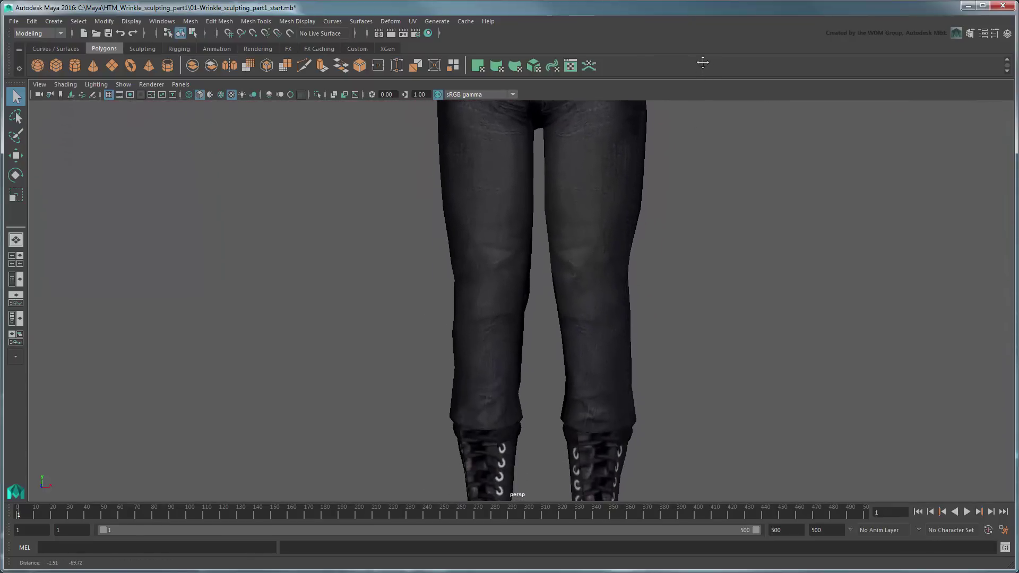
pyautogui.press('f')
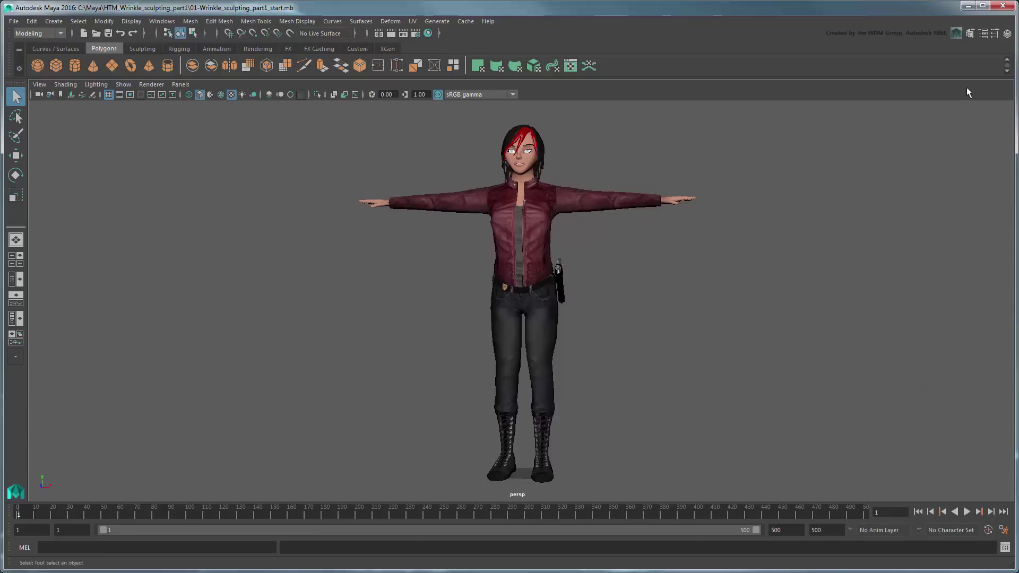
# - Hide the jacket_LYR and accessories_LYR display layers and move in on the upper body
pyautogui.click(1008, 33)
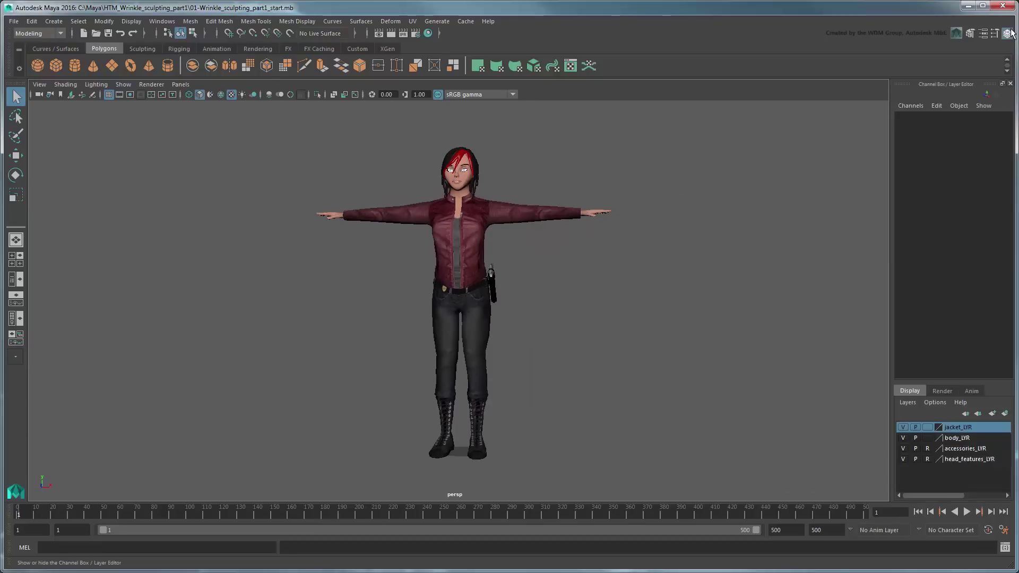
pyautogui.click(903, 427)
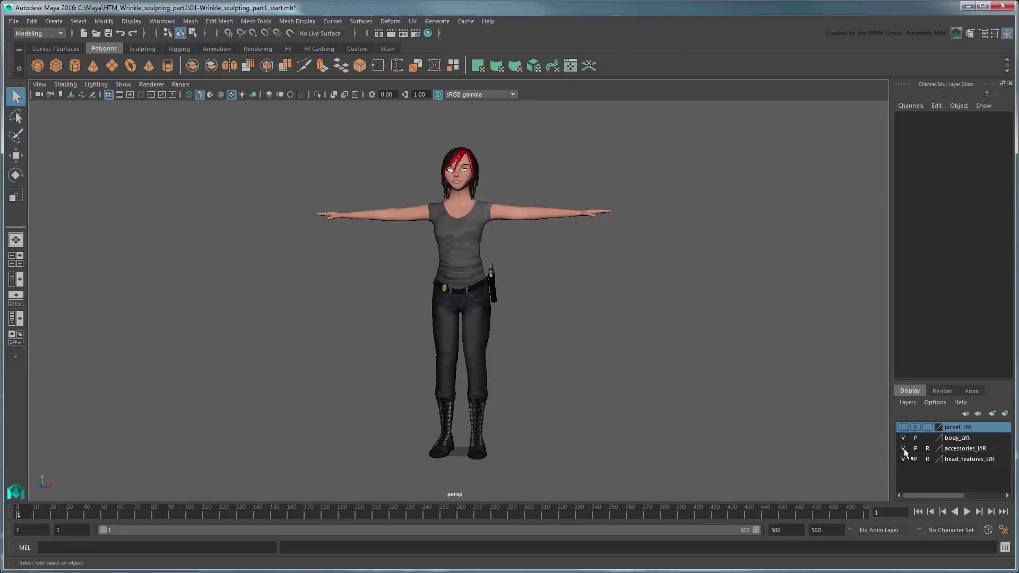
pyautogui.click(904, 448)
pyautogui.keyDown('alt'); pyautogui.moveTo(642, 404); pyautogui.dragTo(658, 433, button='right'); pyautogui.keyUp('alt')
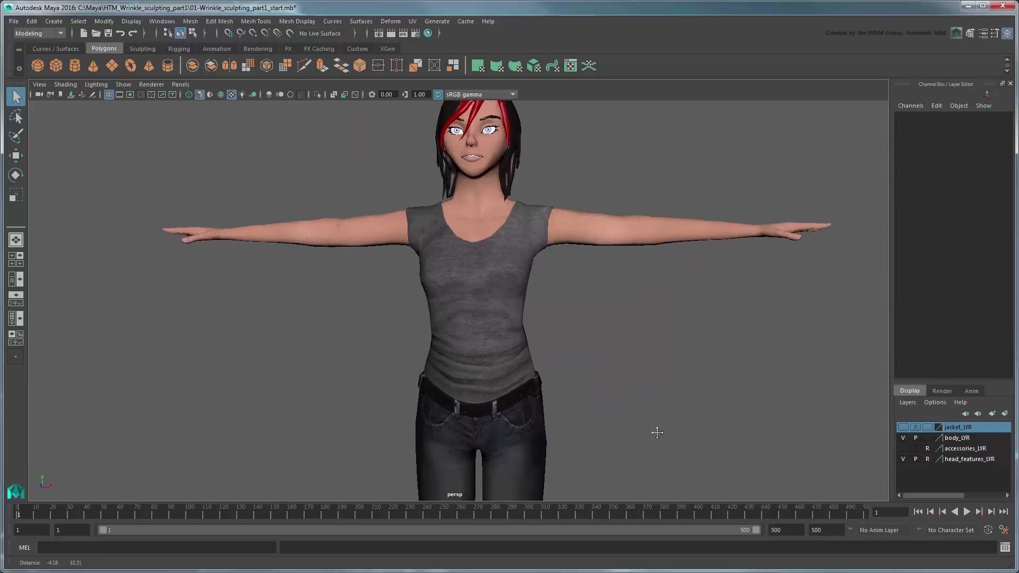
pyautogui.keyDown('alt'); pyautogui.moveTo(657, 433); pyautogui.dragTo(652, 455, button='middle'); pyautogui.keyUp('alt')
pyautogui.click(1010, 84)
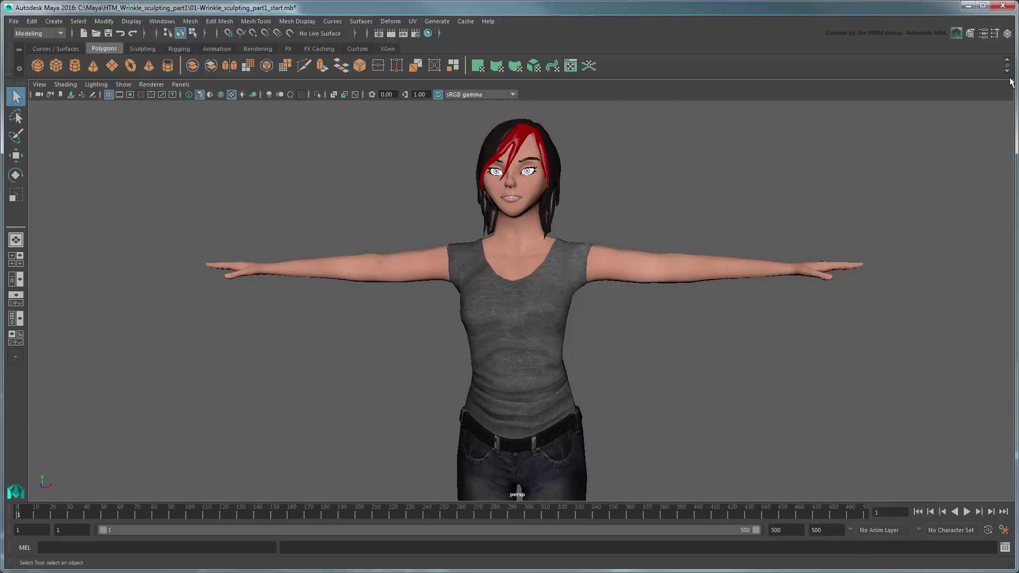
# - Duplicate the body as emma_body_high_res_GEO and hide the original emma_body_GEO
pyautogui.click(545, 388)
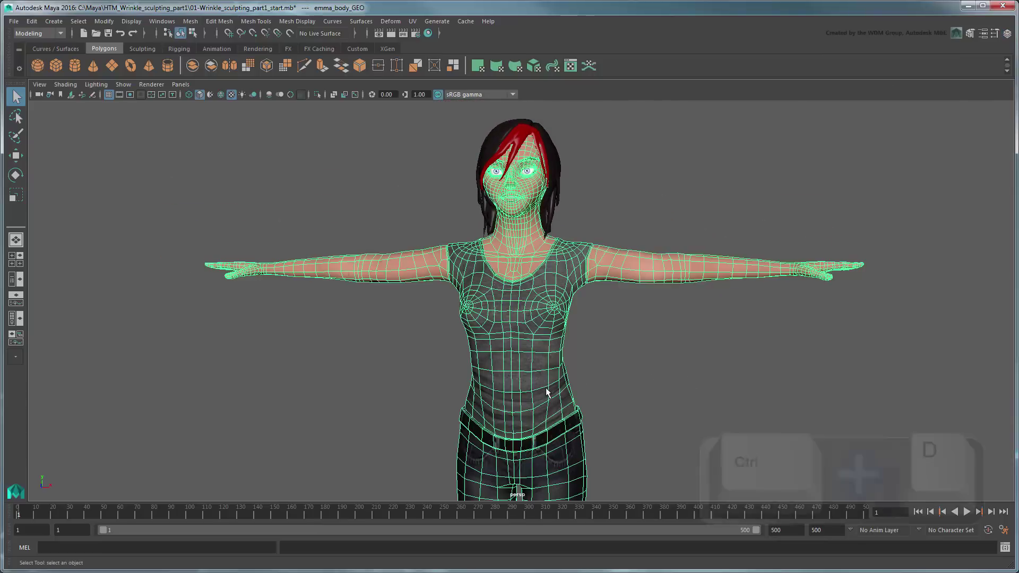
pyautogui.hotkey('ctrl', 'd')
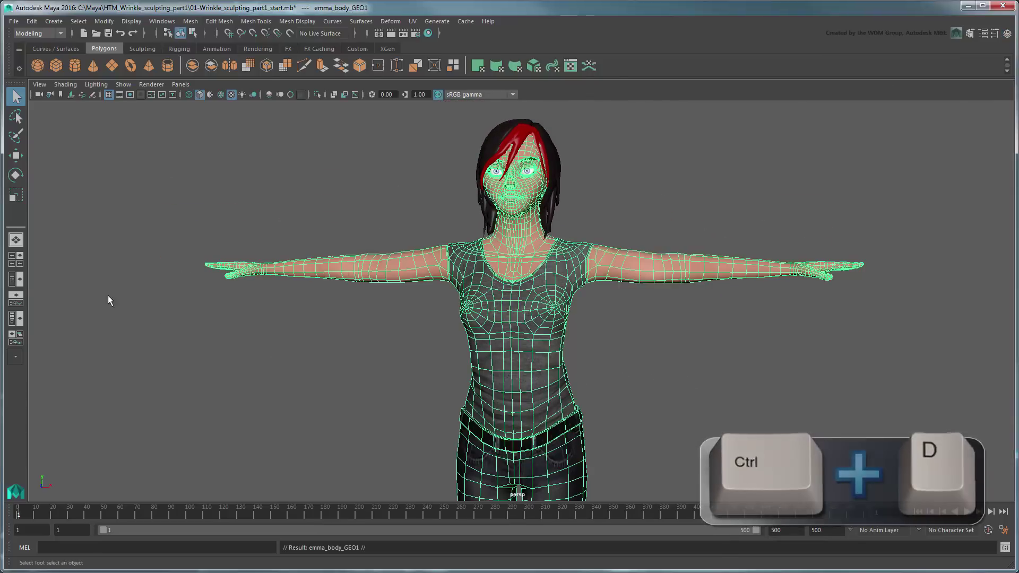
pyautogui.click(16, 280)
pyautogui.doubleClick(93, 237)
pyautogui.write('emma_body_high_res_GEO')
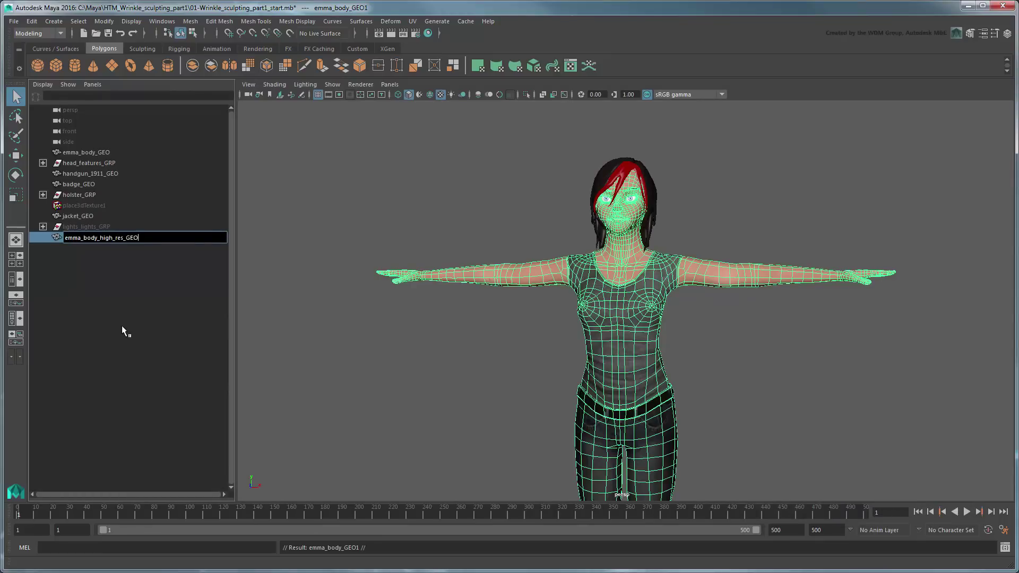
pyautogui.press('Return')
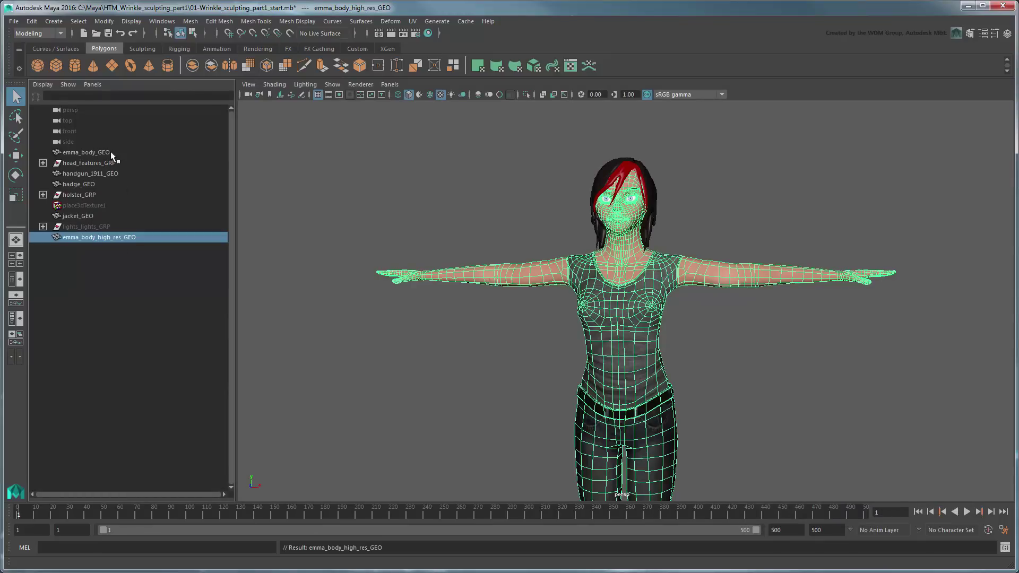
pyautogui.click(110, 151)
pyautogui.hotkey('ctrl', 'h')
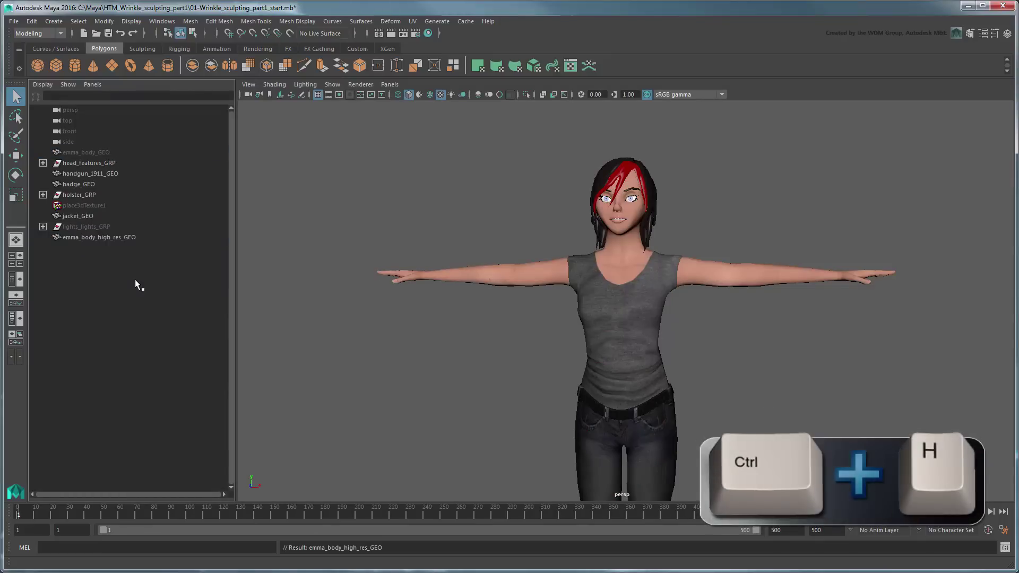
# - Apply Mesh > Smooth to emma_body_high_res_GEO and inspect the denser smoothed body
pyautogui.click(113, 237)
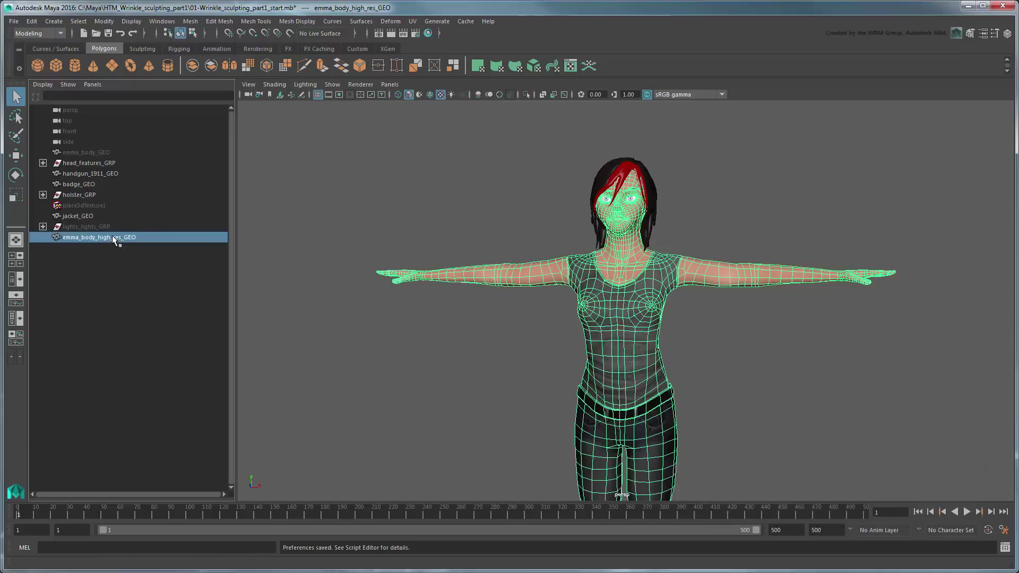
pyautogui.click(191, 21)
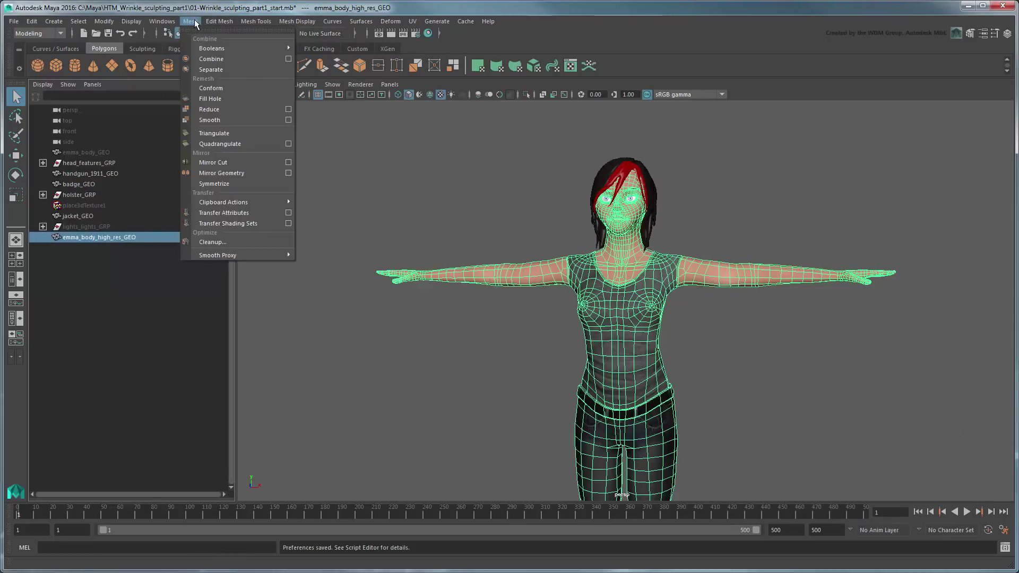
pyautogui.click(256, 120)
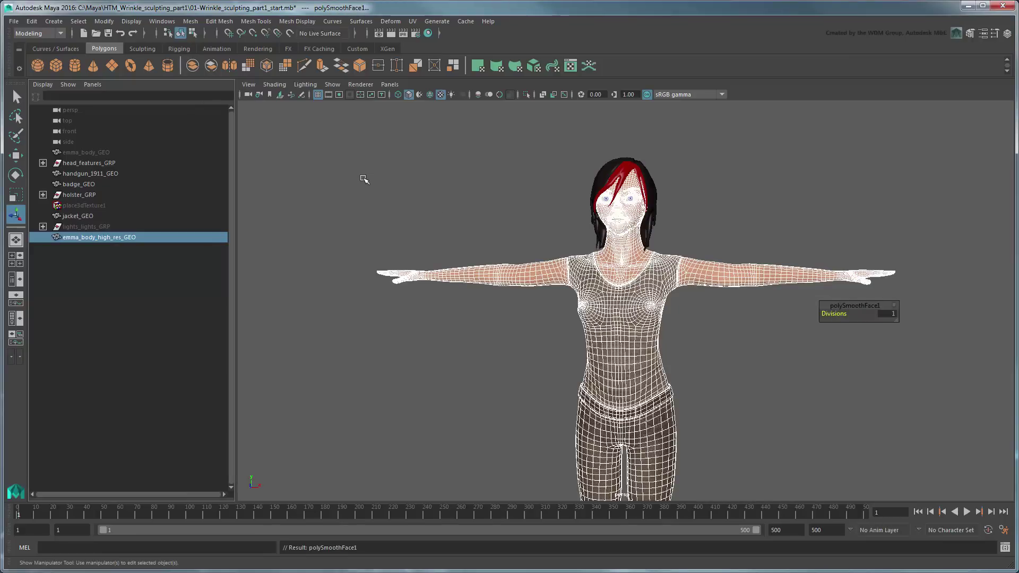
pyautogui.scroll(5, 441, 211)
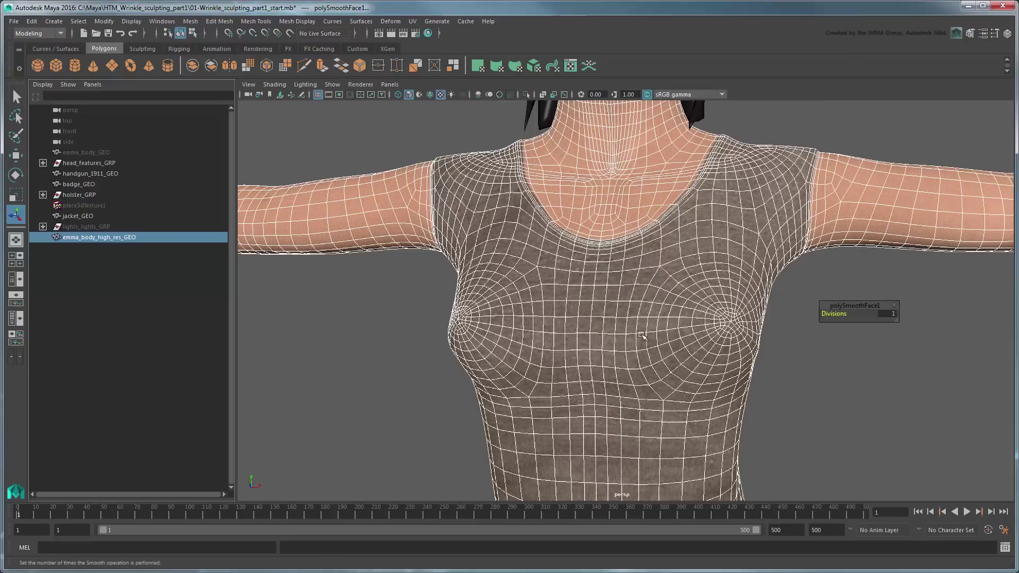
pyautogui.keyDown('alt'); pyautogui.moveTo(716, 297); pyautogui.dragTo(699, 354, button='middle'); pyautogui.keyUp('alt')
pyautogui.scroll(-6, 698, 354)
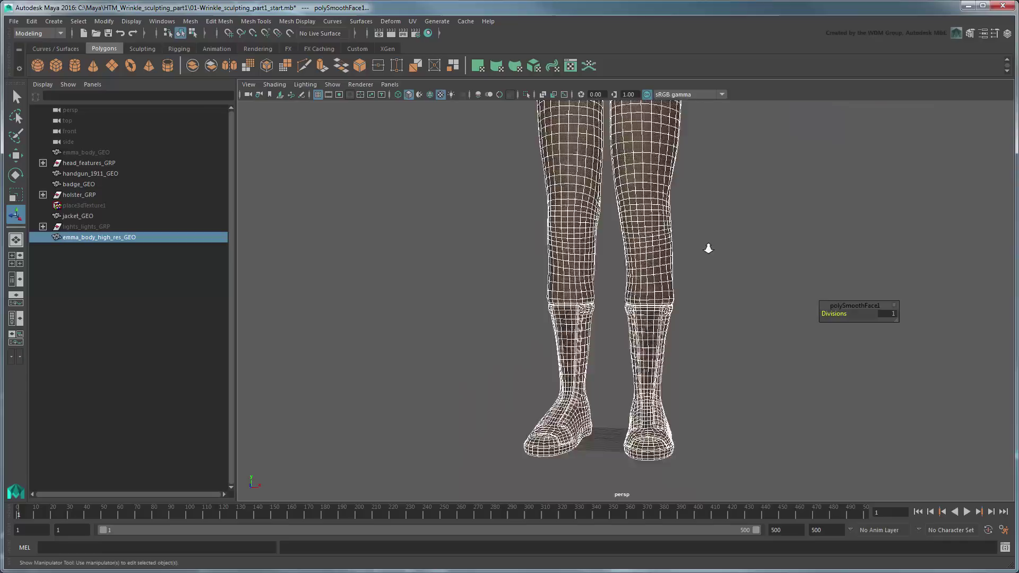
pyautogui.keyDown('alt'); pyautogui.moveTo(709, 248); pyautogui.dragTo(676, 318, button='right'); pyautogui.keyUp('alt')
pyautogui.click(627, 331)
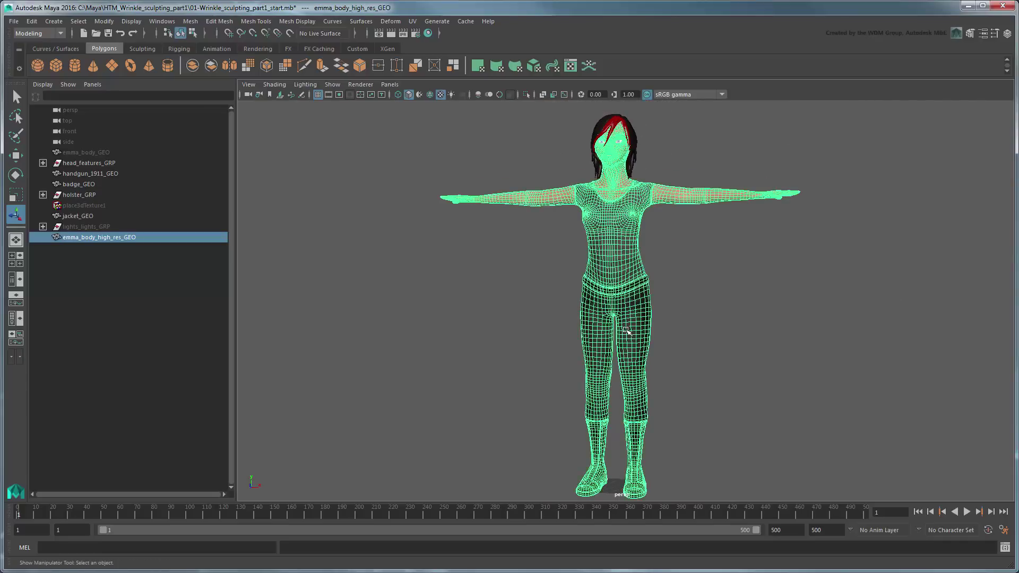
# - Raise the polySmoothFace1 Divisions to 3 and inspect the dense torso mesh
pyautogui.press('q')
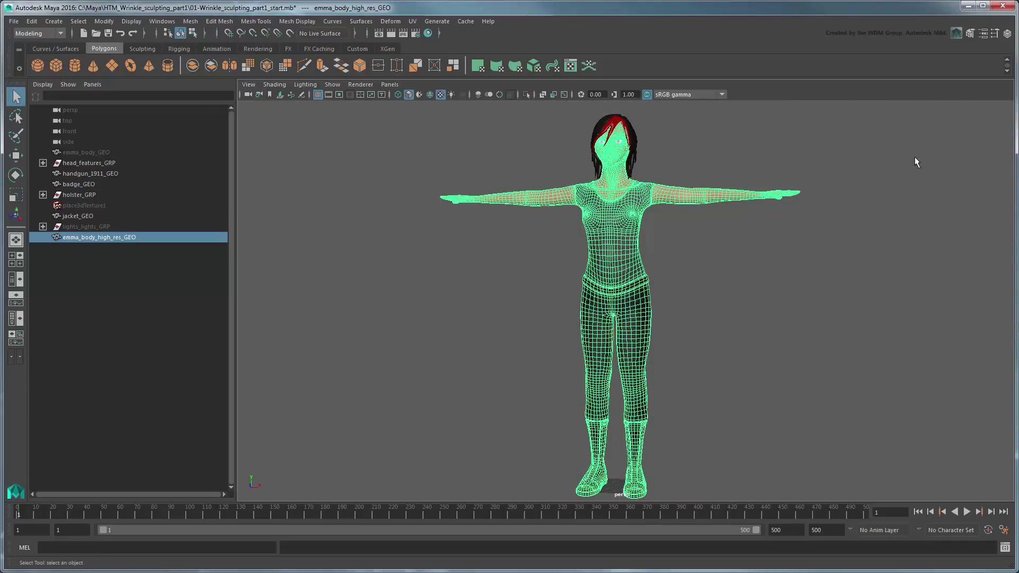
pyautogui.click(1009, 36)
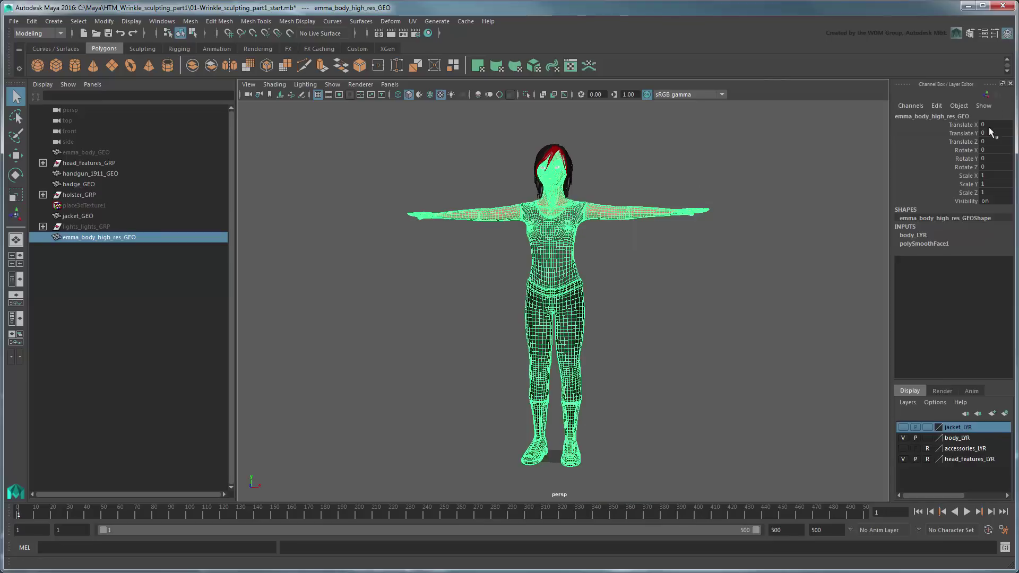
pyautogui.click(957, 243)
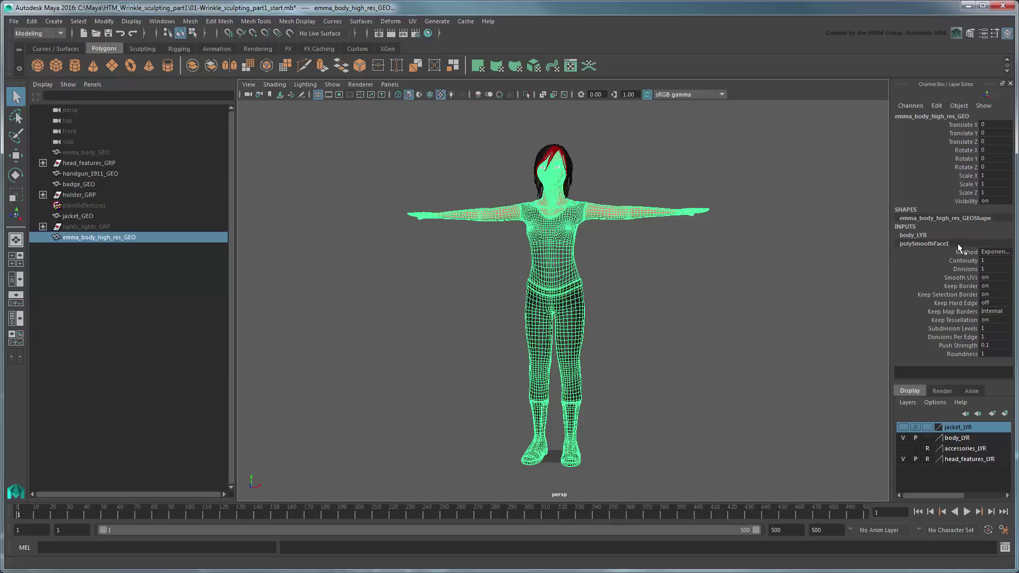
pyautogui.click(990, 268)
pyautogui.write('3')
pyautogui.press('Return')
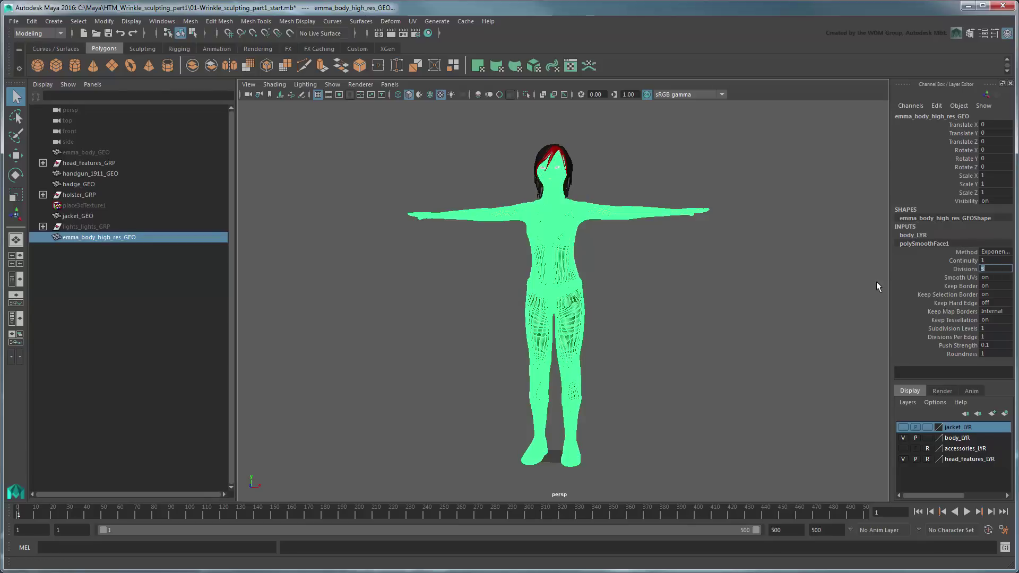
pyautogui.scroll(5, 825, 287)
pyautogui.keyDown('alt'); pyautogui.moveTo(826, 287); pyautogui.dragTo(785, 386, button='middle'); pyautogui.keyUp('alt')
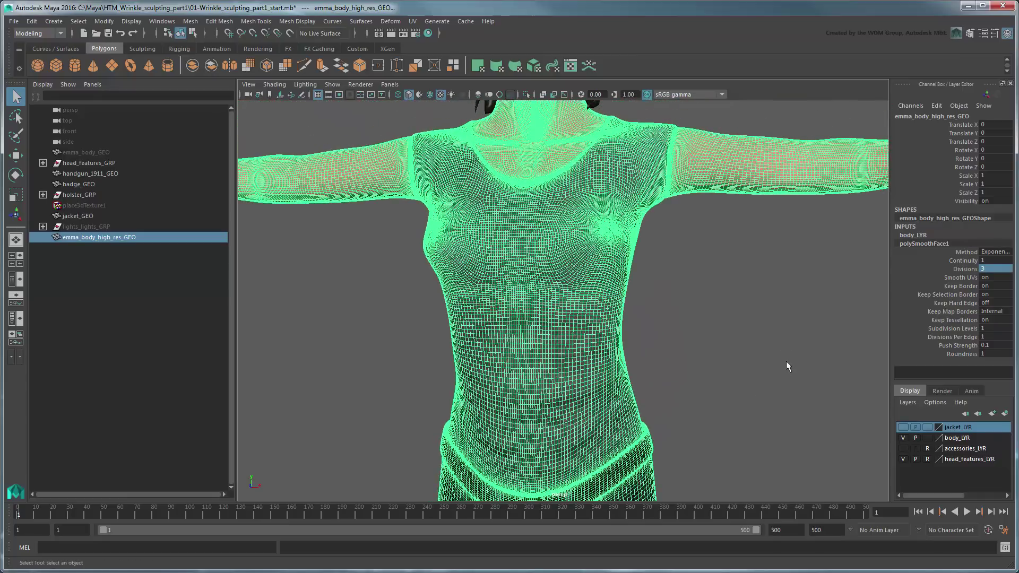
pyautogui.click(1010, 83)
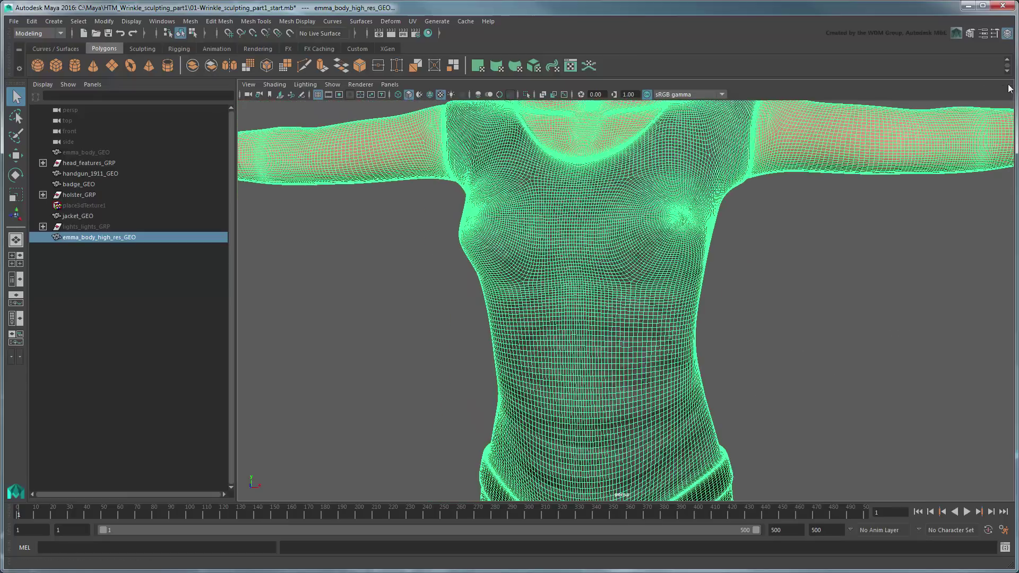
# - In a single perspective view, show and then hide the Poly Count heads-up readout
pyautogui.click(11, 243)
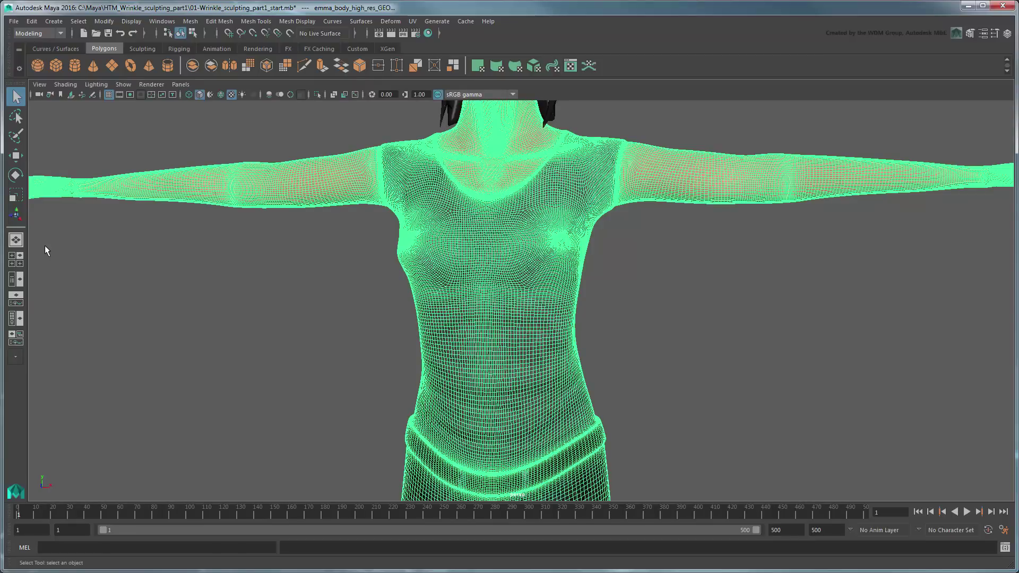
pyautogui.click(125, 21)
pyautogui.moveTo(158, 56)
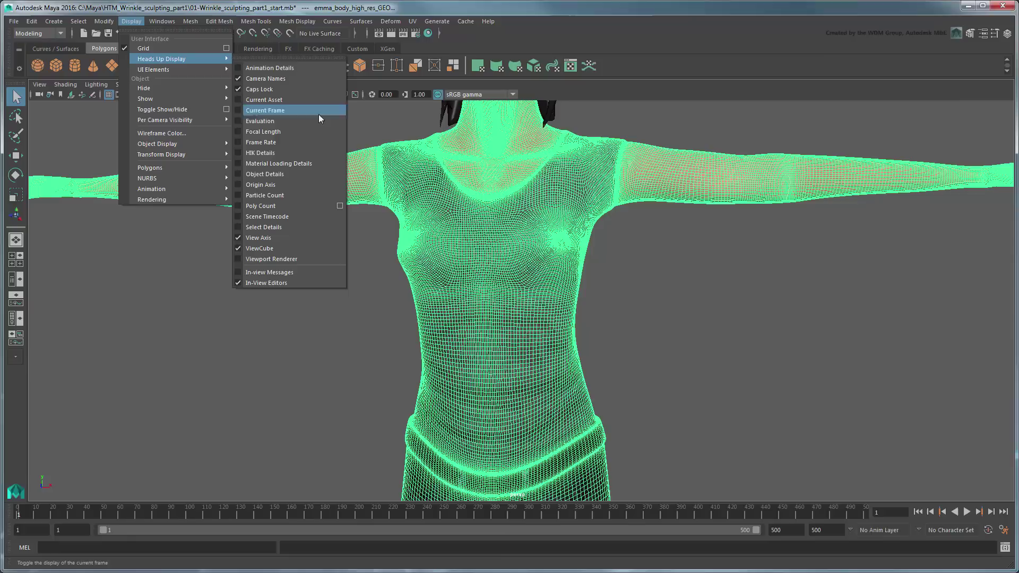
pyautogui.click(319, 206)
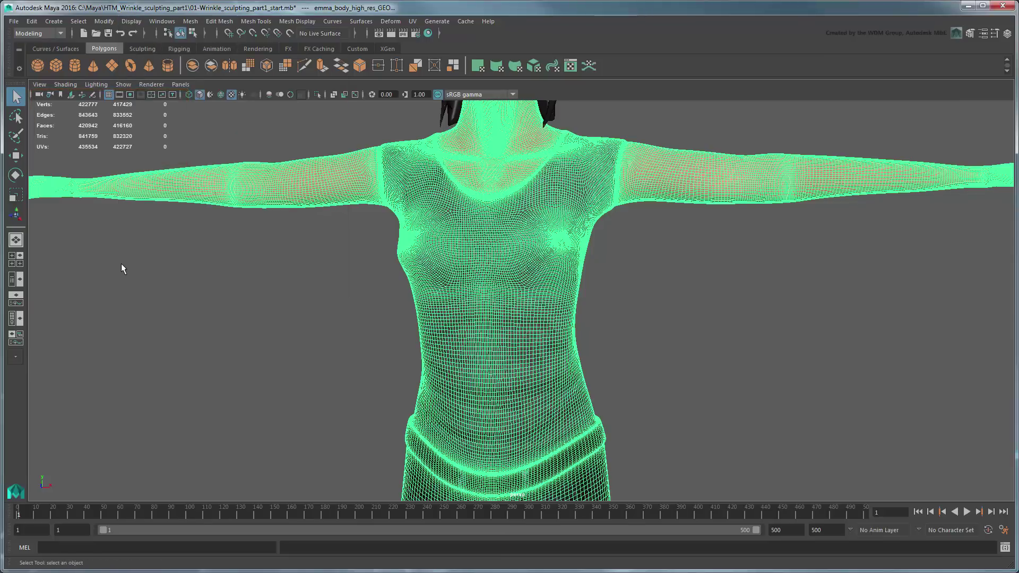
pyautogui.click(132, 22)
pyautogui.moveTo(159, 59)
pyautogui.click(321, 206)
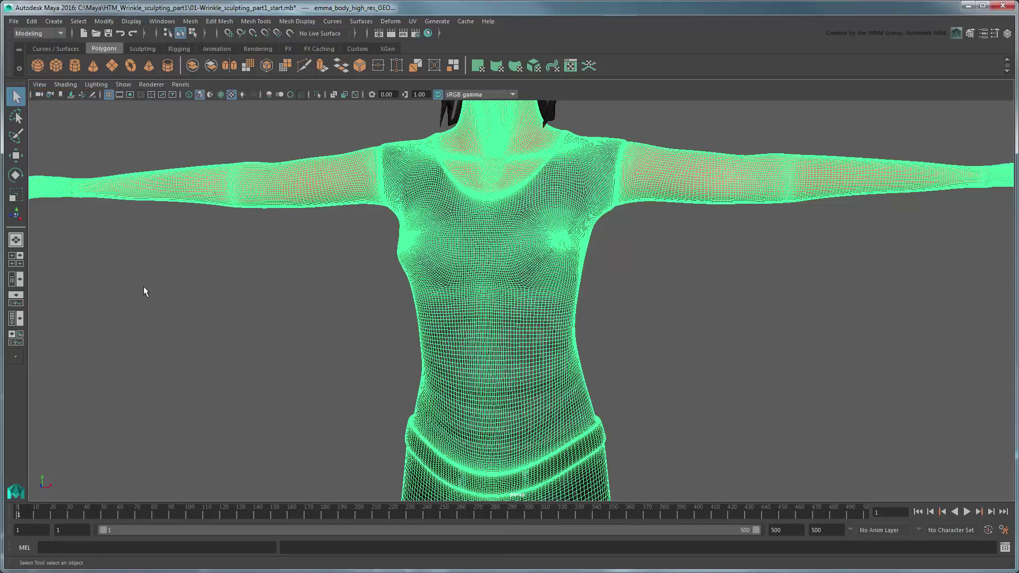
# - Switch to the Sculpting shelf and activate the Sculpt Tool brush
pyautogui.click(142, 48)
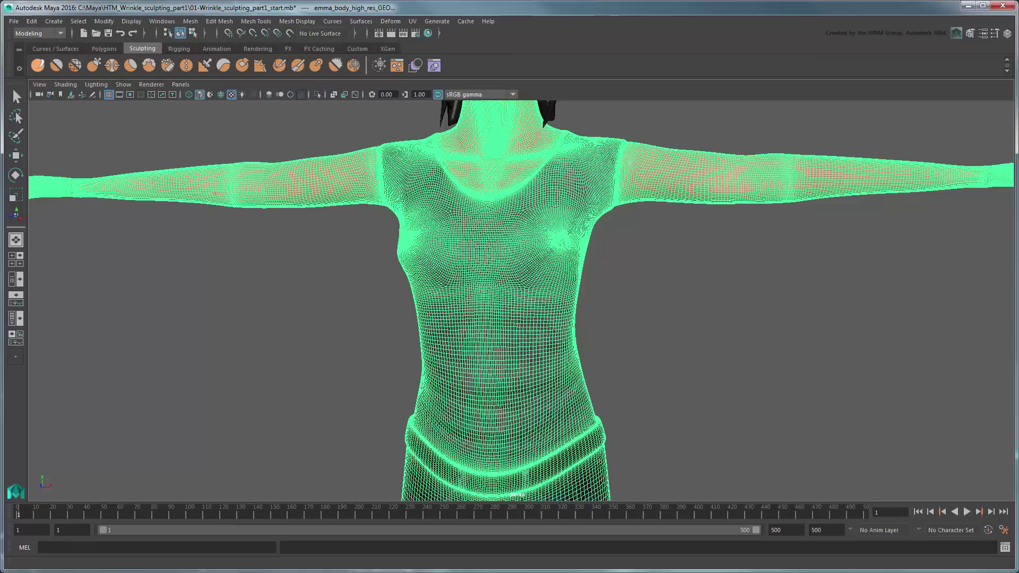
pyautogui.click(256, 22)
pyautogui.moveTo(289, 176)
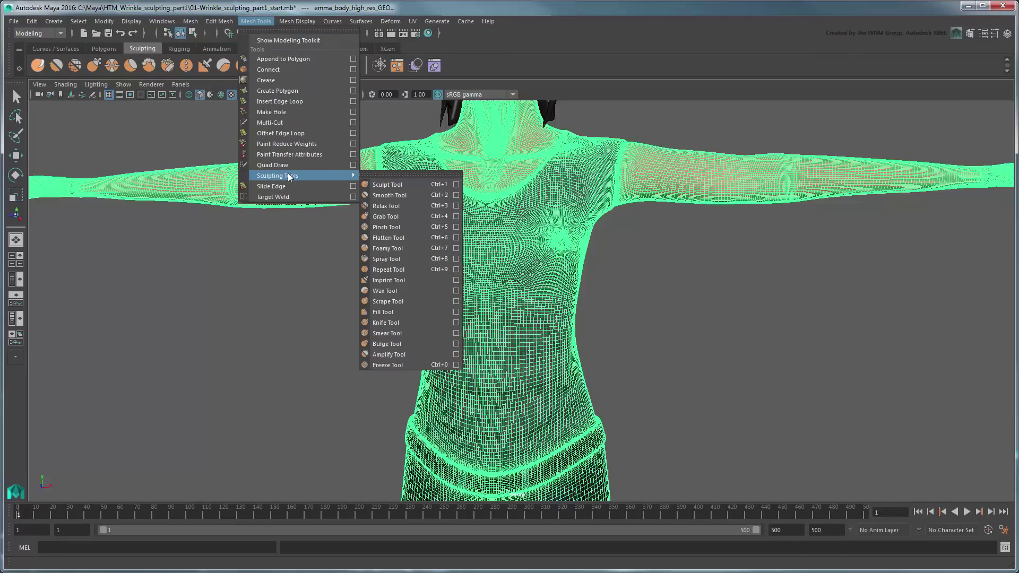
pyautogui.press('Escape')
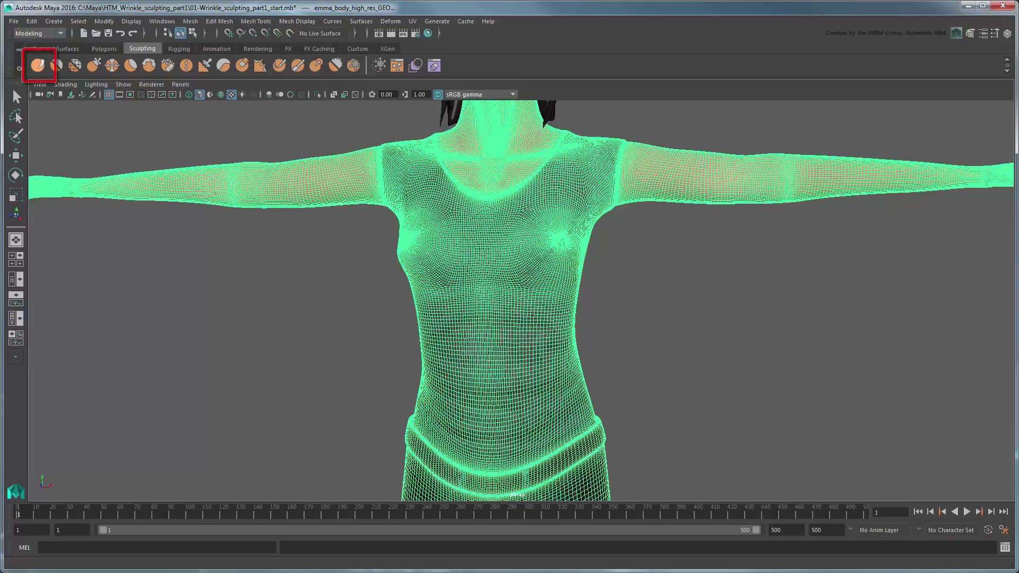
pyautogui.click(35, 66)
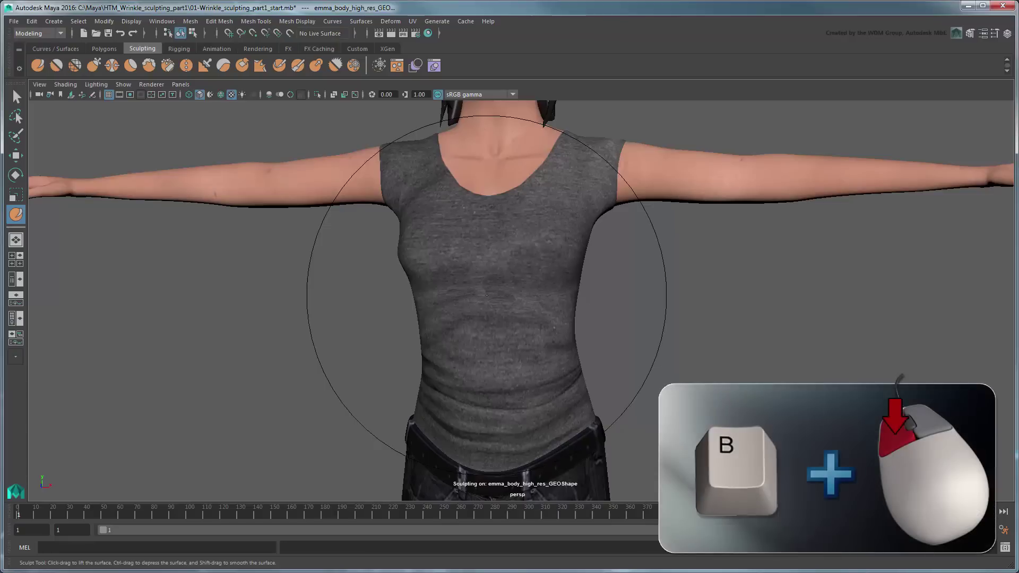
# - Shrink the brush, zoom in on the belly and lift a diagonal raised fold
pyautogui.moveTo(487, 294)
pyautogui.mouseDown()
pyautogui.moveTo(329, 294)
pyautogui.moveTo(487, 294)
pyautogui.mouseUp()
pyautogui.keyDown('alt'); pyautogui.moveTo(487, 294); pyautogui.dragTo(539, 236, button='right'); pyautogui.keyUp('alt')
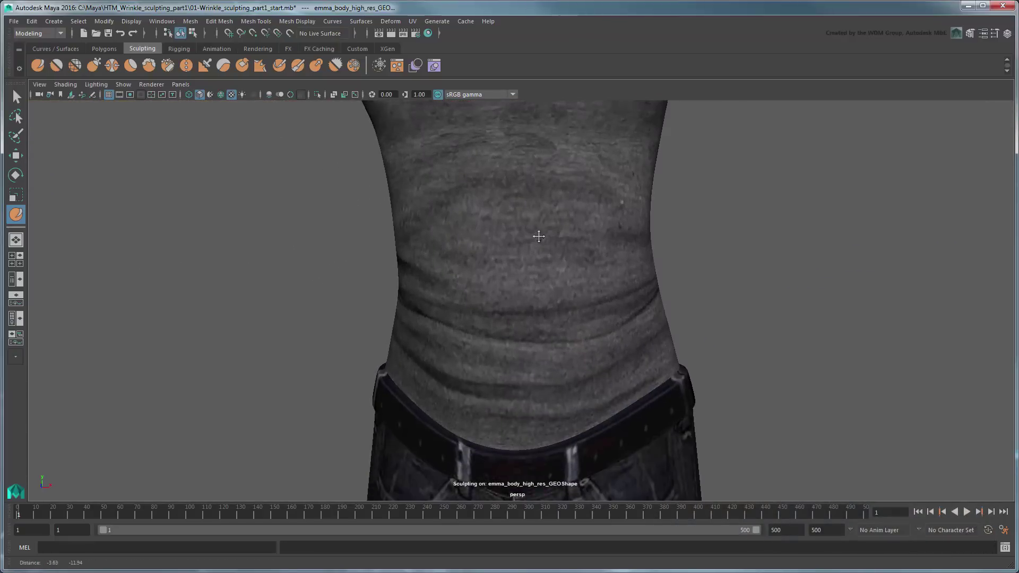
pyautogui.keyDown('alt'); pyautogui.moveTo(539, 236); pyautogui.dragTo(568, 215); pyautogui.keyUp('alt')
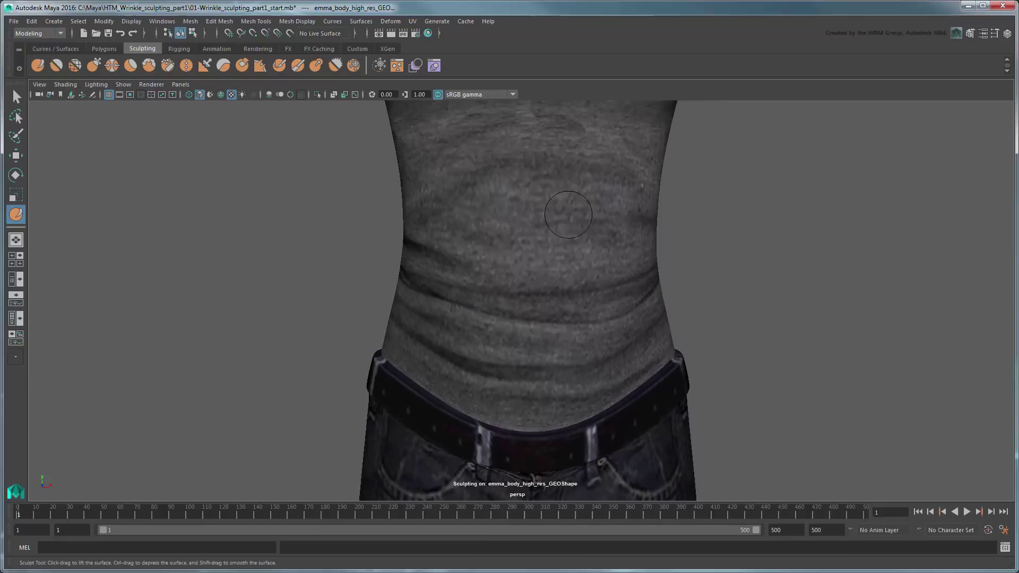
pyautogui.moveTo(499, 251)
pyautogui.mouseDown()
pyautogui.moveTo(440, 284)
pyautogui.moveTo(498, 271)
pyautogui.moveTo(536, 286)
pyautogui.moveTo(567, 274)
pyautogui.mouseUp()
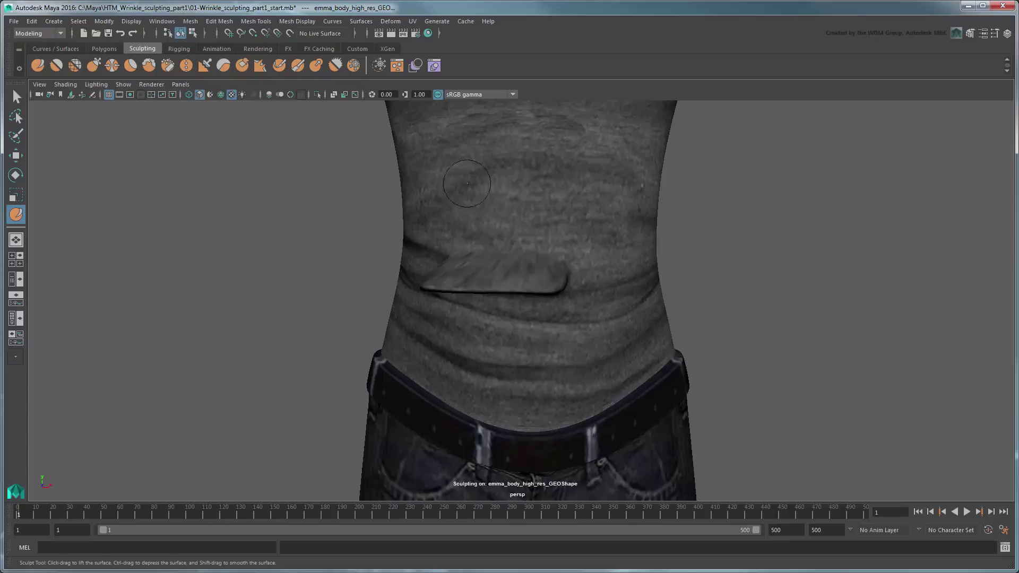
# - Turn on Wireframe on Shaded and save a black Active Lead object colour
pyautogui.click(220, 96)
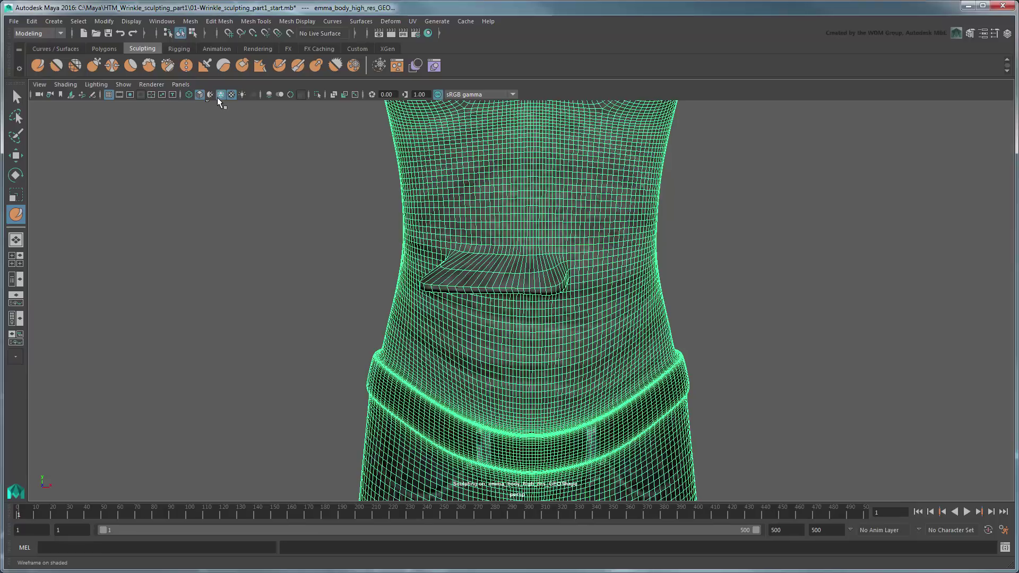
pyautogui.click(162, 23)
pyautogui.moveTo(208, 89)
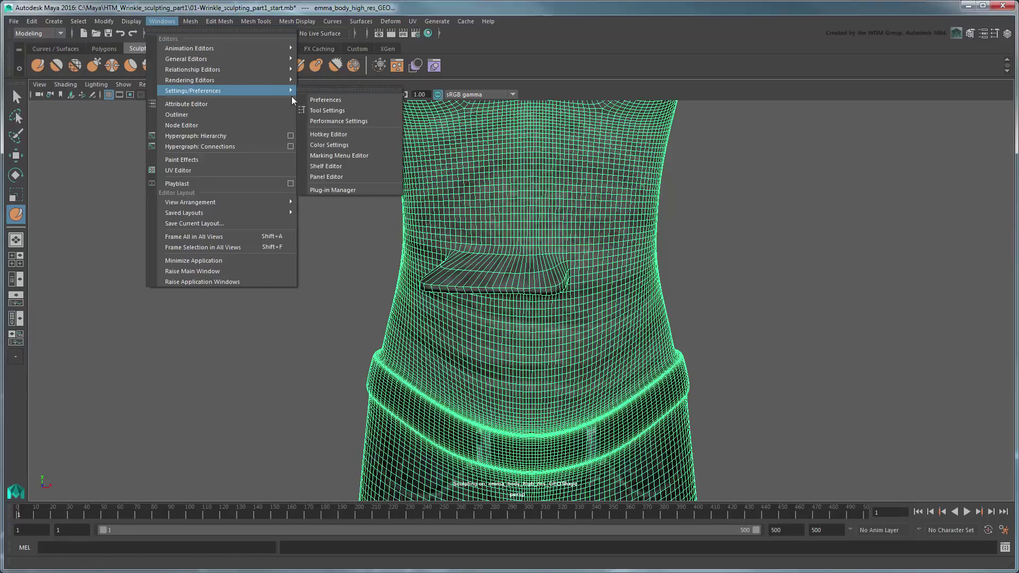
pyautogui.click(352, 143)
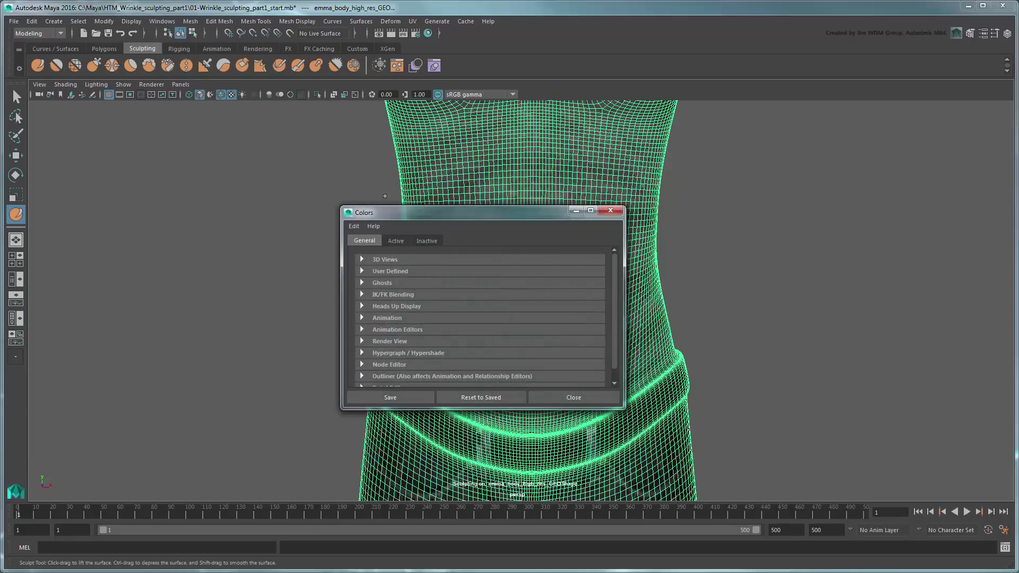
pyautogui.click(396, 242)
pyautogui.click(384, 283)
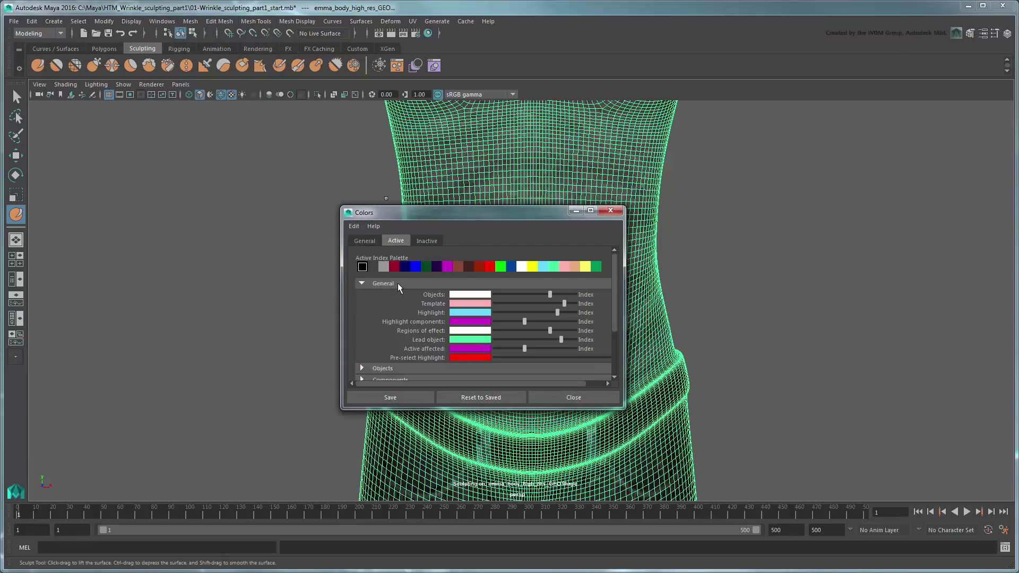
pyautogui.moveTo(562, 341); pyautogui.dragTo(498, 342)
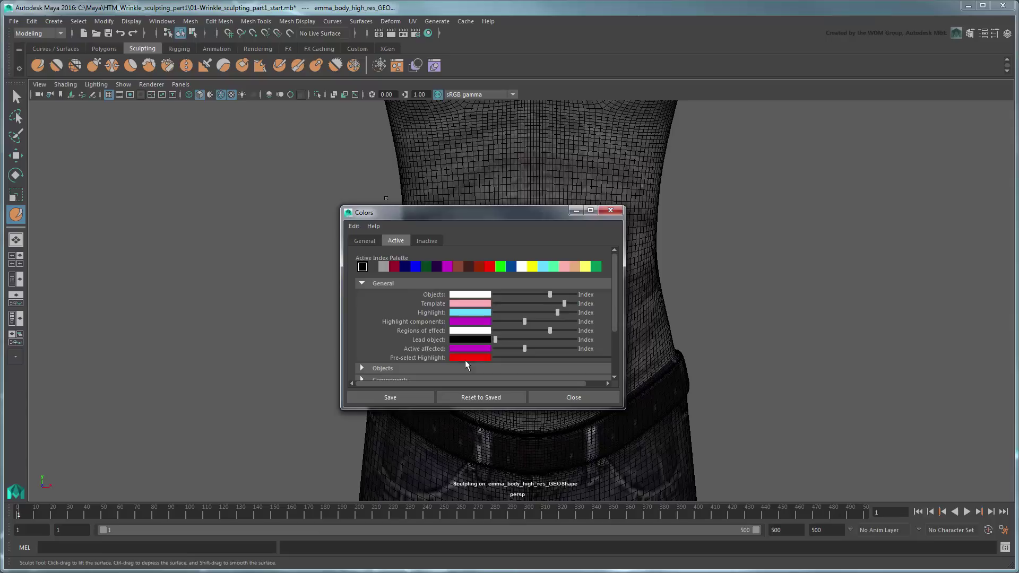
pyautogui.click(406, 399)
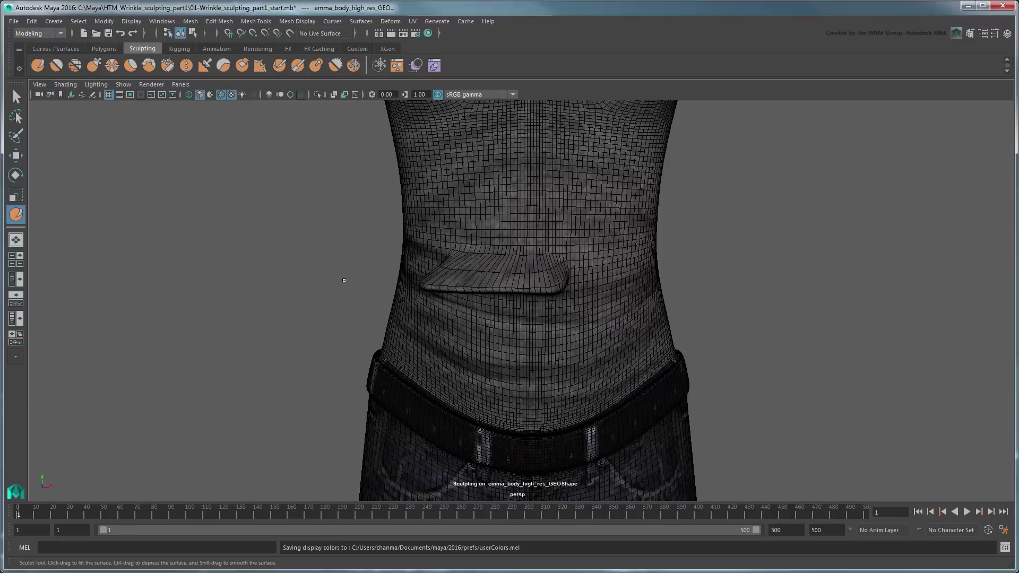
# - Undo the belly flap and lower the sculpt brush strength to about 1.25
pyautogui.hotkey('ctrl', 'z')
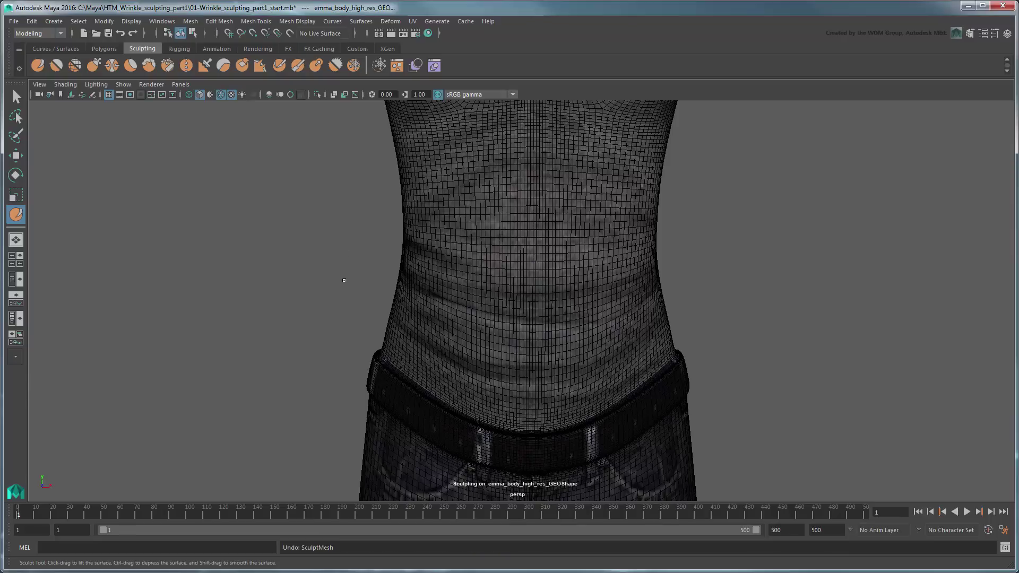
pyautogui.press('m')
pyautogui.moveTo(489, 289)
pyautogui.mouseDown()
pyautogui.moveTo(504, 289)
pyautogui.moveTo(489, 289)
pyautogui.mouseUp()
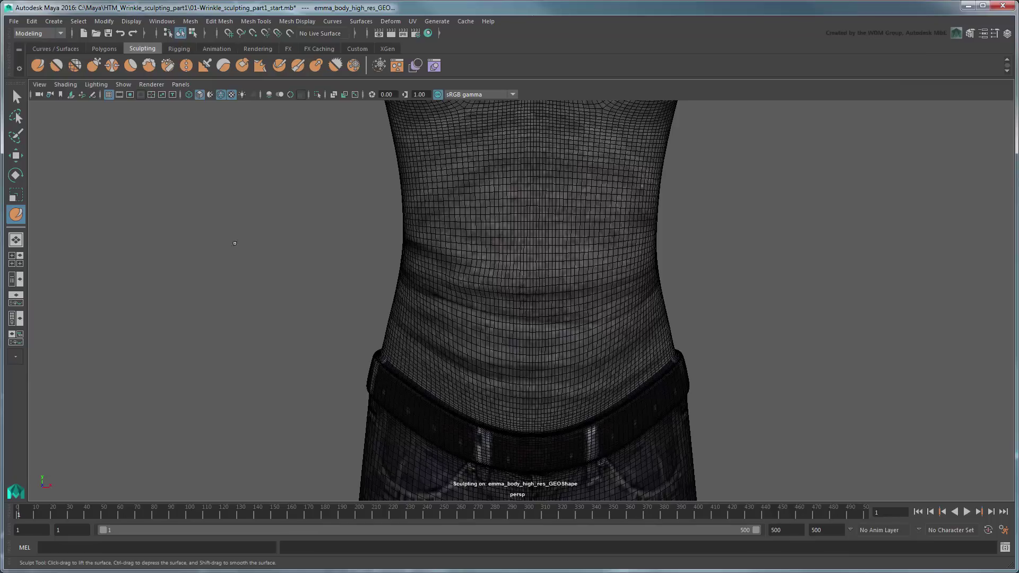
# - Set the Sculpt Tool's Direction to Vertex Normal in Tool Settings
pyautogui.doubleClick(16, 218)
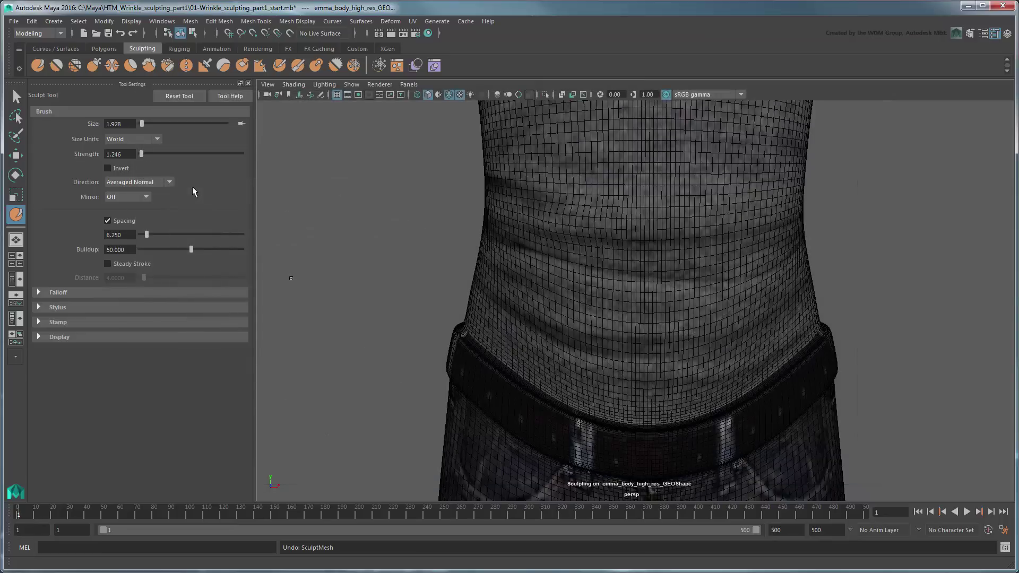
pyautogui.click(168, 182)
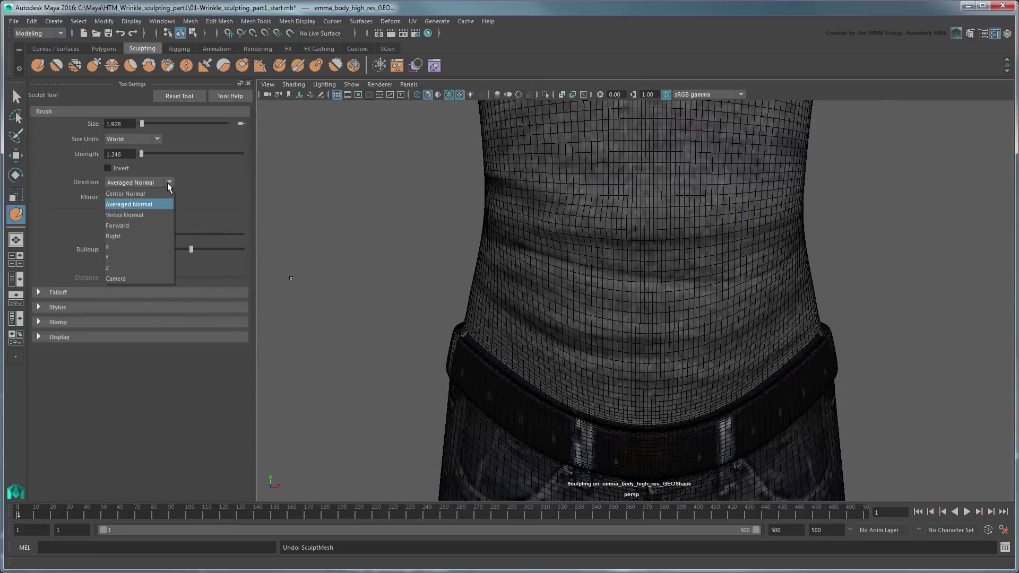
pyautogui.click(162, 216)
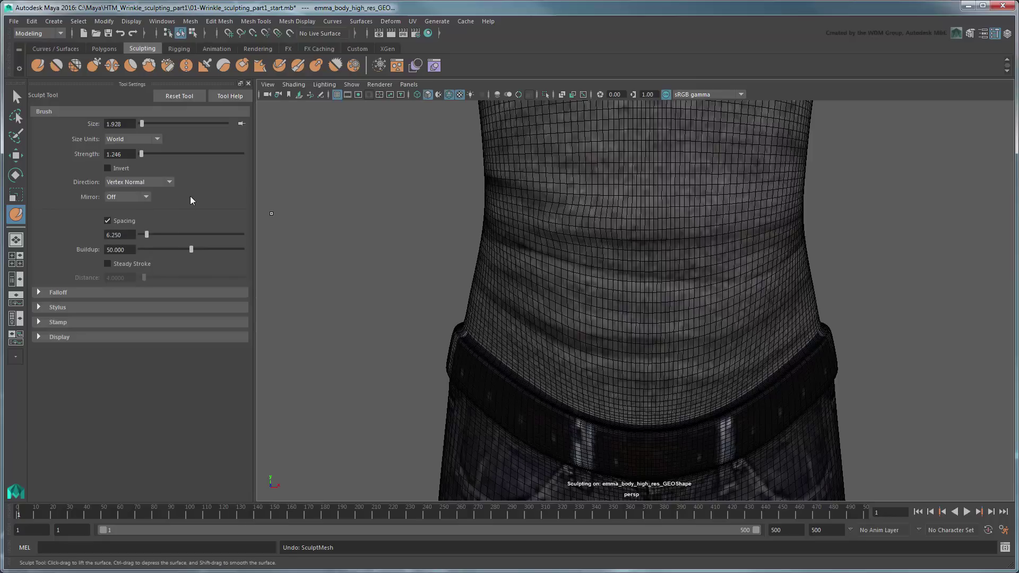
# - Sculpt a small bulge on the torso, frame the waist and shrink the brush to 0.822
pyautogui.click(680, 224)
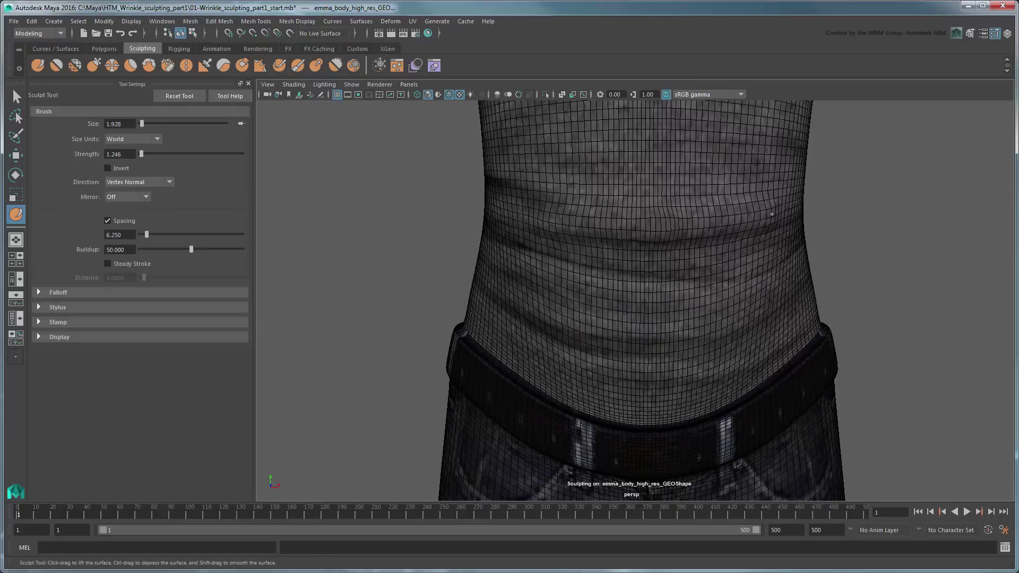
pyautogui.keyDown('alt'); pyautogui.moveTo(678, 222); pyautogui.dragTo(630, 233); pyautogui.keyUp('alt')
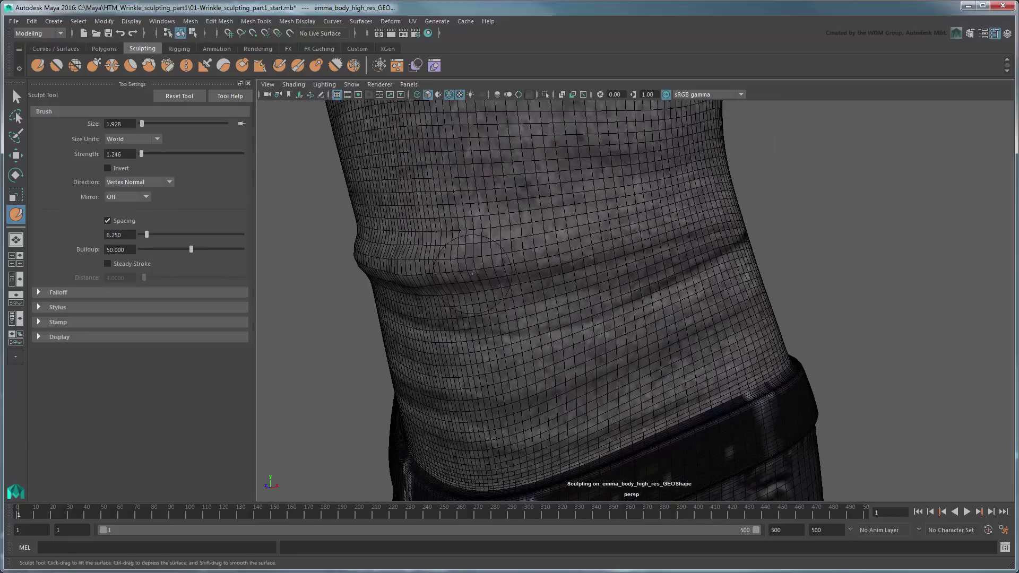
pyautogui.moveTo(698, 222)
pyautogui.keyDown('alt'); pyautogui.mouseDown()
pyautogui.moveTo(677, 334)
pyautogui.moveTo(517, 245)
pyautogui.moveTo(715, 284)
pyautogui.mouseUp(); pyautogui.keyUp('alt')
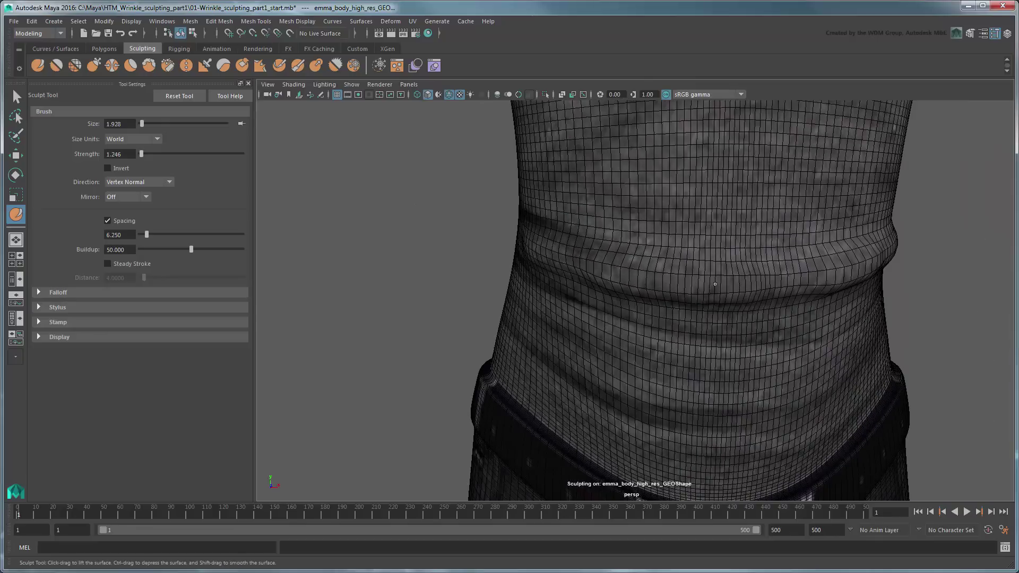
pyautogui.keyDown('alt'); pyautogui.moveTo(715, 283); pyautogui.dragTo(658, 307, button='middle'); pyautogui.keyUp('alt')
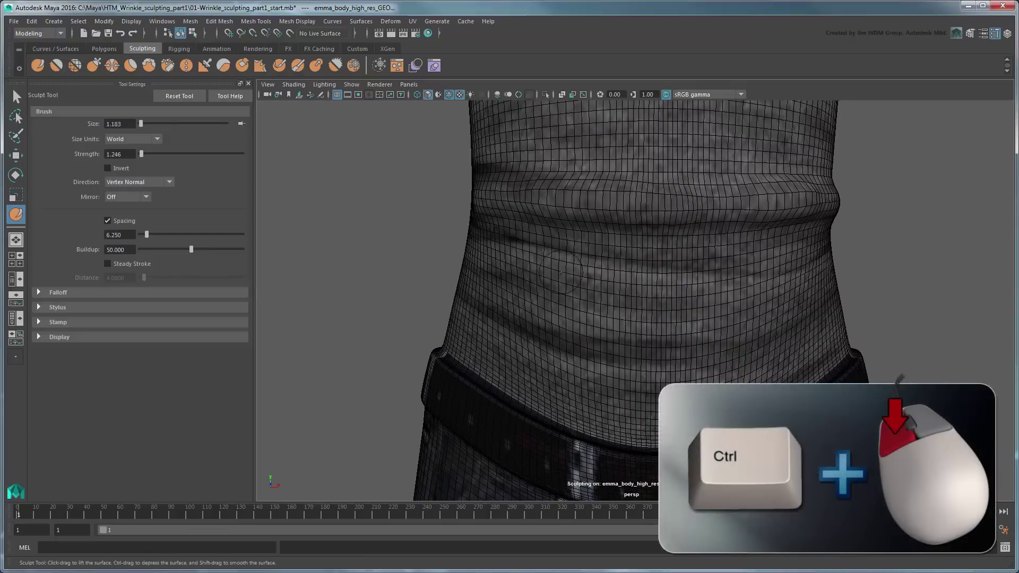
pyautogui.moveTo(561, 272)
pyautogui.mouseDown()
pyautogui.moveTo(507, 232)
pyautogui.moveTo(780, 240)
pyautogui.mouseUp()
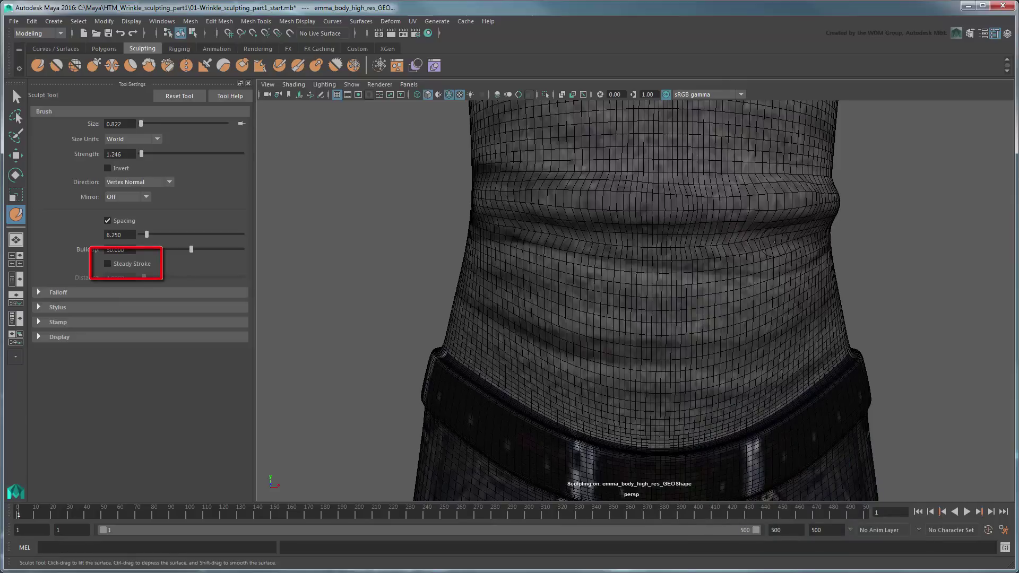
# - Enable Steady Stroke and sculpt a steadied wrinkle across the waist, leaving Falloff unchanged
pyautogui.click(125, 267)
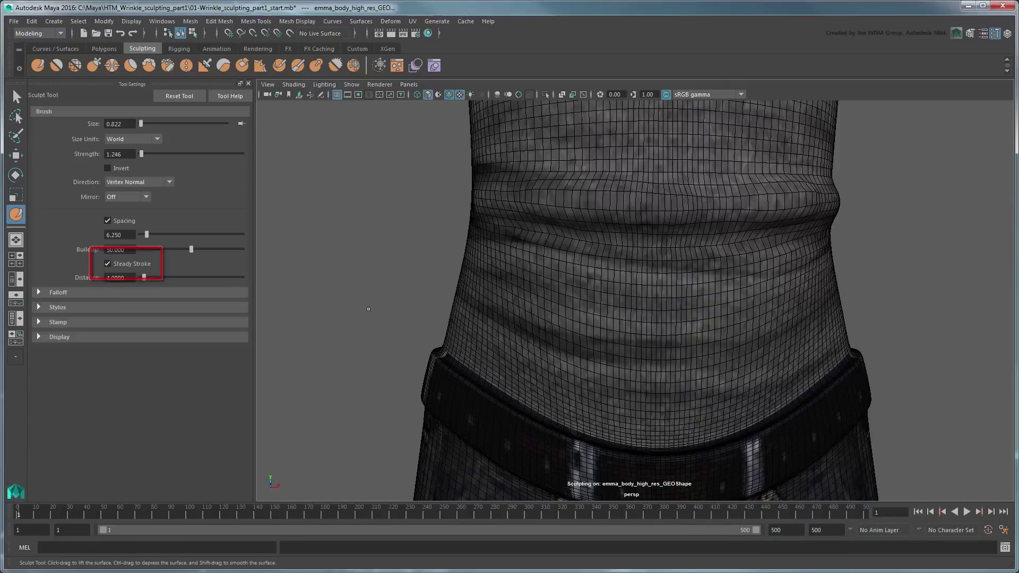
pyautogui.moveTo(474, 327)
pyautogui.mouseDown()
pyautogui.moveTo(585, 351)
pyautogui.moveTo(693, 361)
pyautogui.moveTo(777, 349)
pyautogui.moveTo(841, 306)
pyautogui.mouseUp()
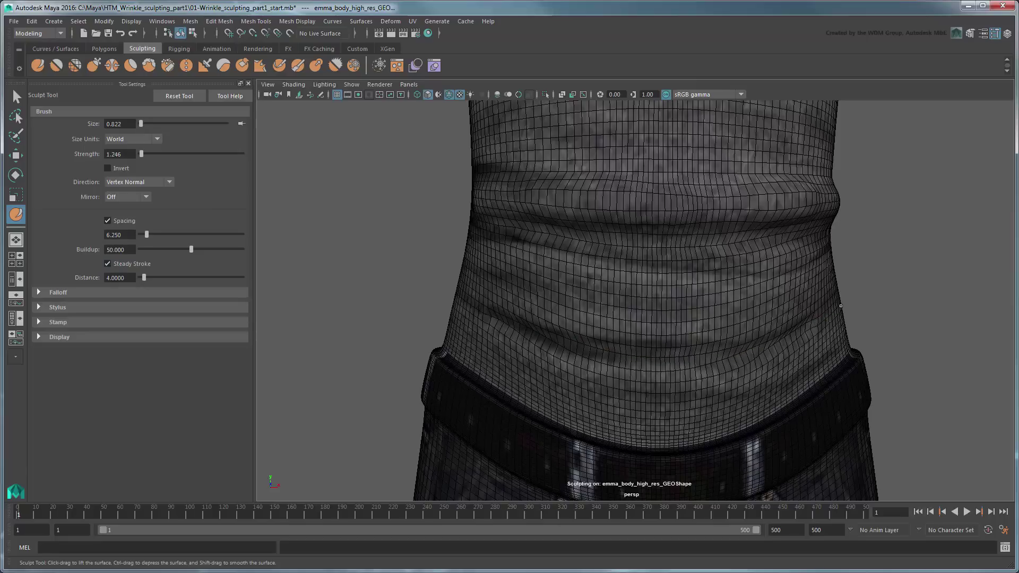
pyautogui.click(128, 293)
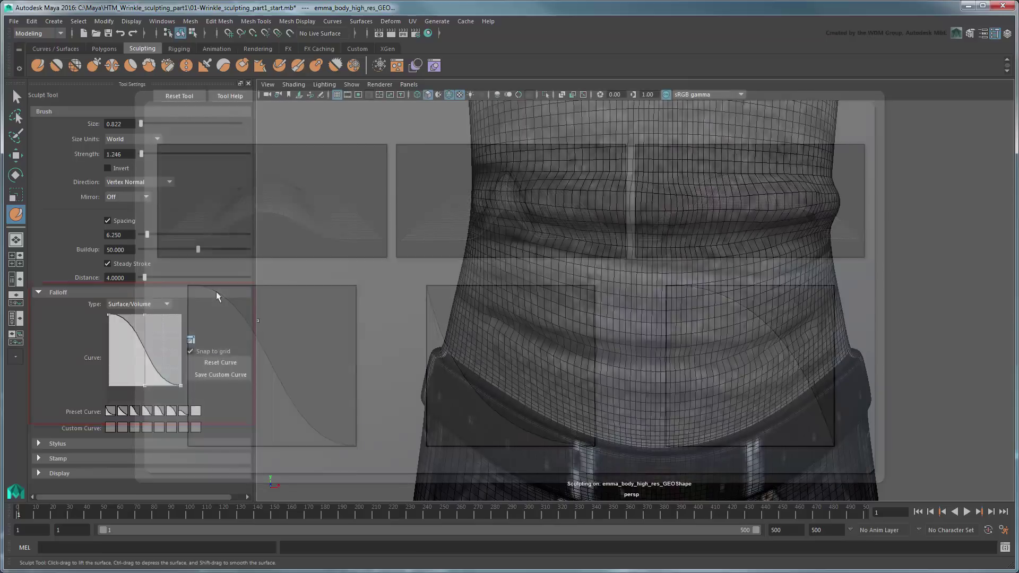
pyautogui.click(218, 293)
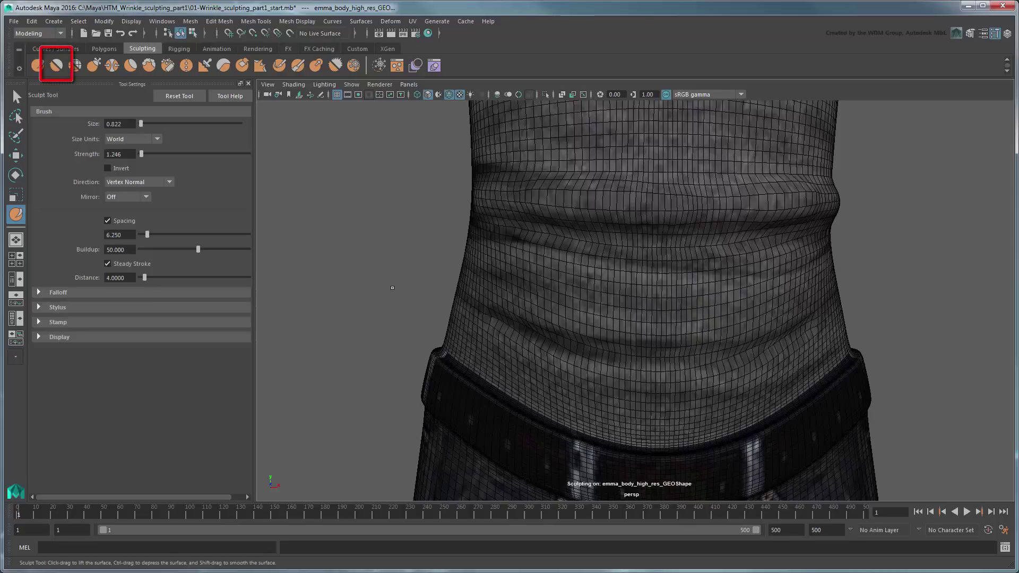
# - Smooth the waist crease with Smooth Tool strokes, then Shift-drag along it using the Sculpt Tool
pyautogui.click(56, 65)
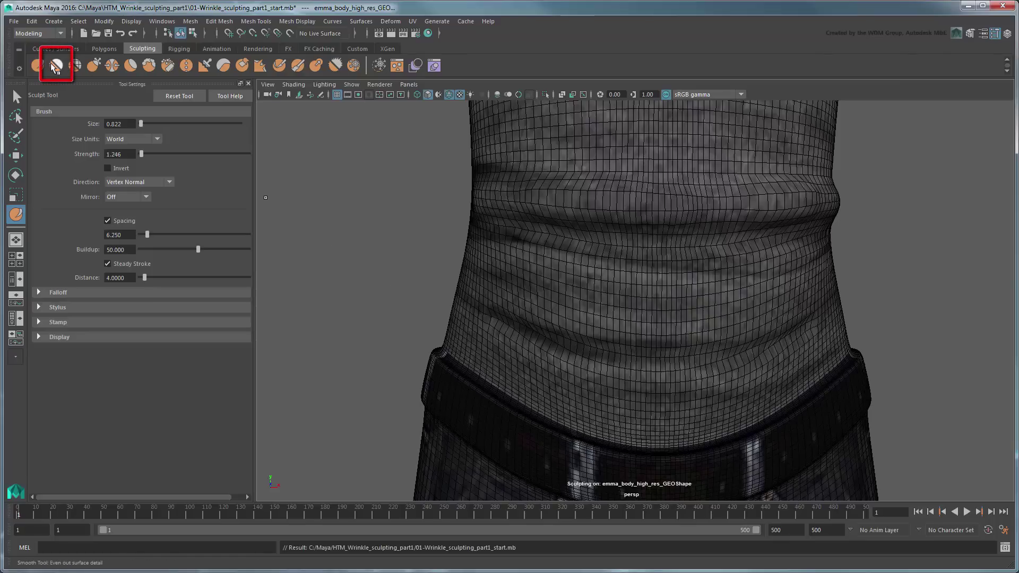
pyautogui.scroll(8, 554, 259)
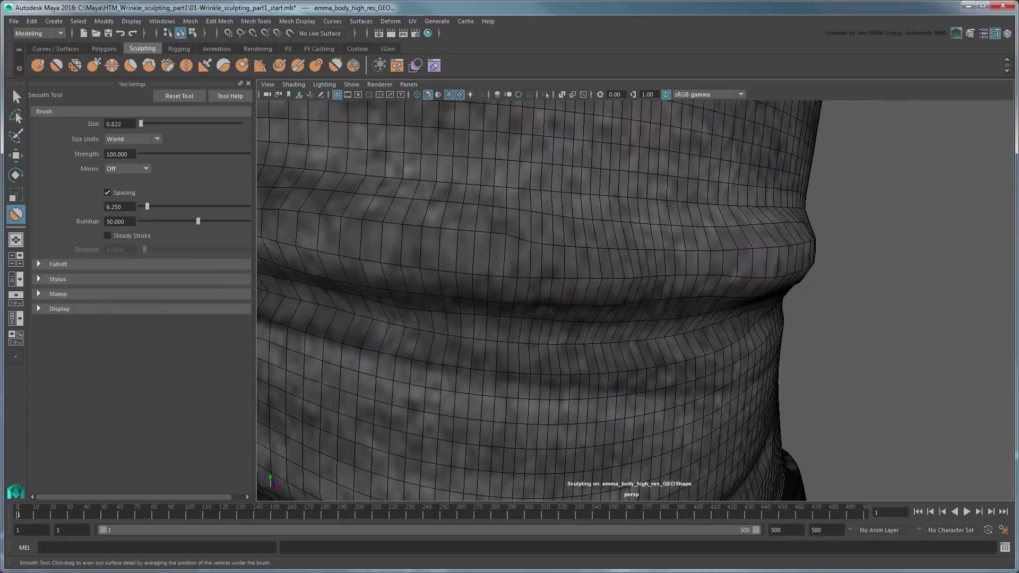
pyautogui.moveTo(788, 257)
pyautogui.keyDown('alt'); pyautogui.mouseDown()
pyautogui.moveTo(762, 288)
pyautogui.moveTo(648, 237)
pyautogui.moveTo(707, 205)
pyautogui.moveTo(504, 318)
pyautogui.mouseUp(); pyautogui.keyUp('alt')
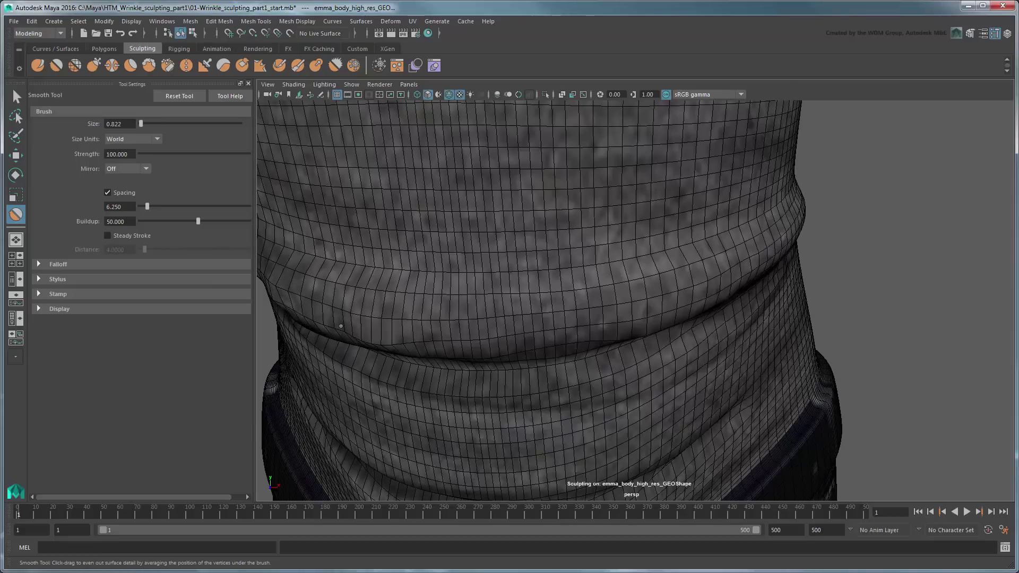
pyautogui.click(39, 68)
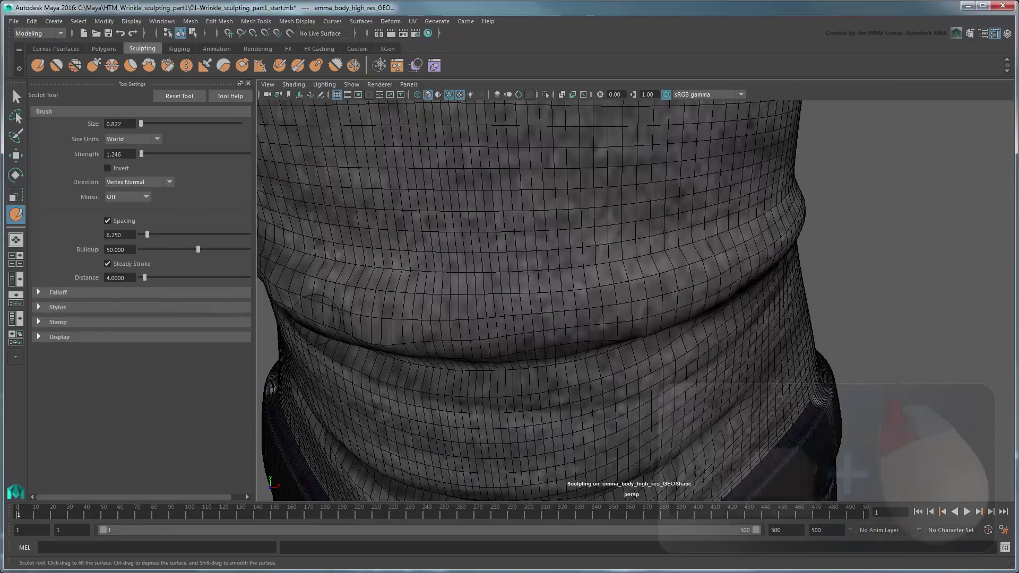
pyautogui.press('shift')
pyautogui.moveTo(359, 335)
pyautogui.keyDown('shift'); pyautogui.mouseDown()
pyautogui.moveTo(475, 350)
pyautogui.moveTo(292, 314)
pyautogui.moveTo(338, 331)
pyautogui.mouseUp(); pyautogui.keyUp('shift')
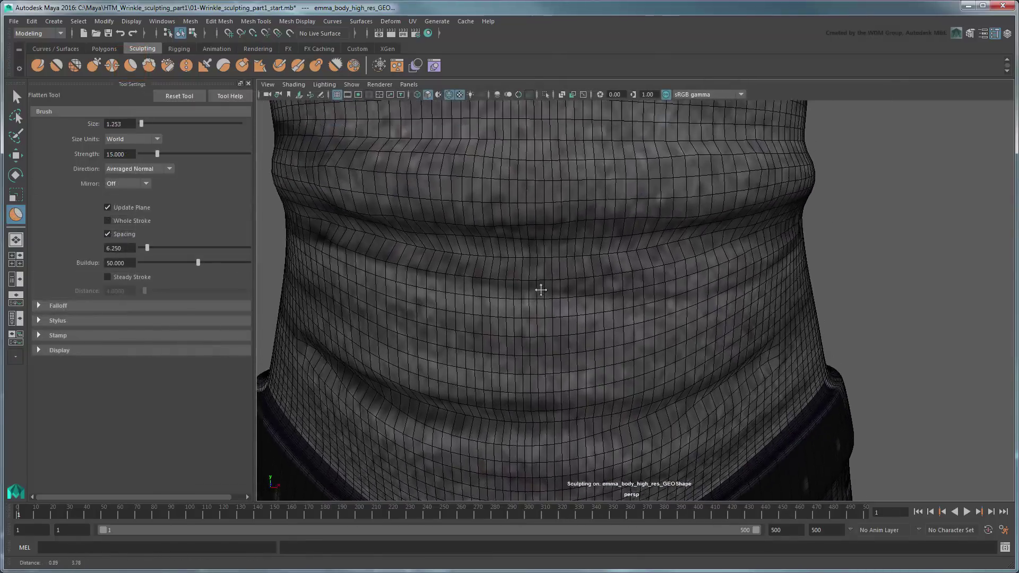
# - Orbit the camera to a side close-up of the waist fold and torso
pyautogui.keyDown('alt'); pyautogui.moveTo(540, 289); pyautogui.dragTo(814, 291); pyautogui.keyUp('alt')
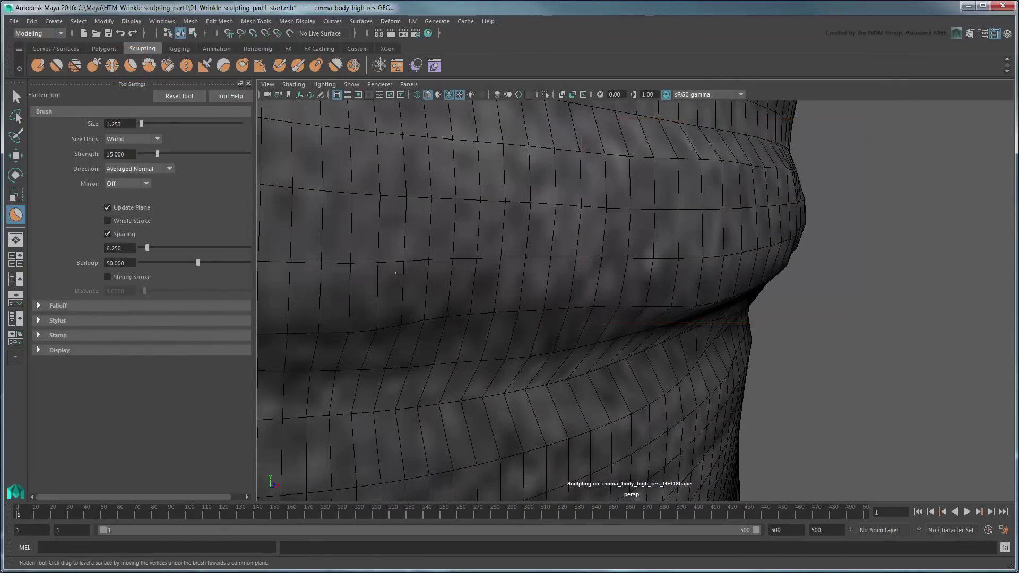
pyautogui.keyDown('alt'); pyautogui.moveTo(792, 203); pyautogui.dragTo(747, 271); pyautogui.keyUp('alt')
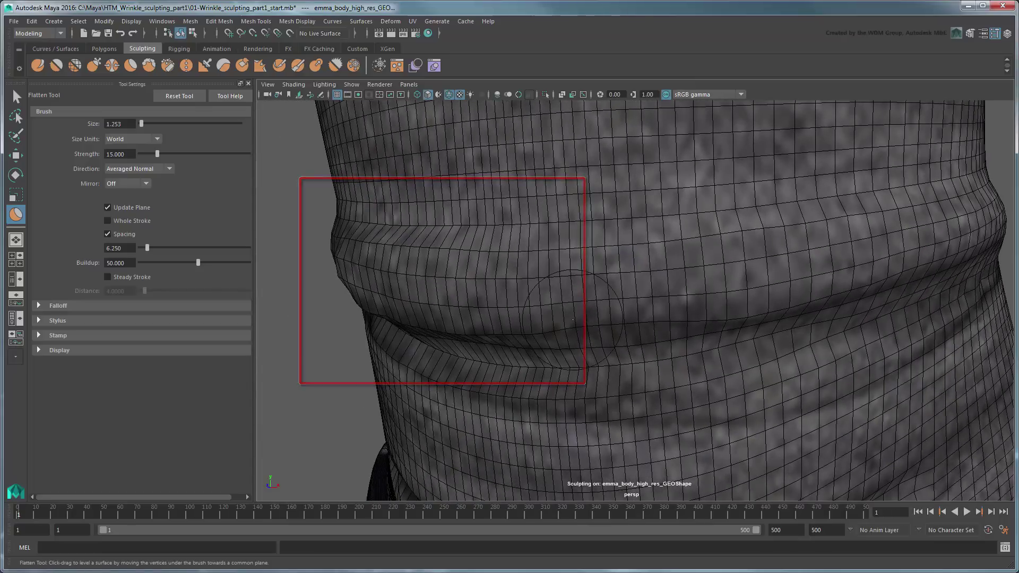
# - Sharpen the waist crease with the Pinch Tool, then orbit back to a frontal view
pyautogui.click(112, 65)
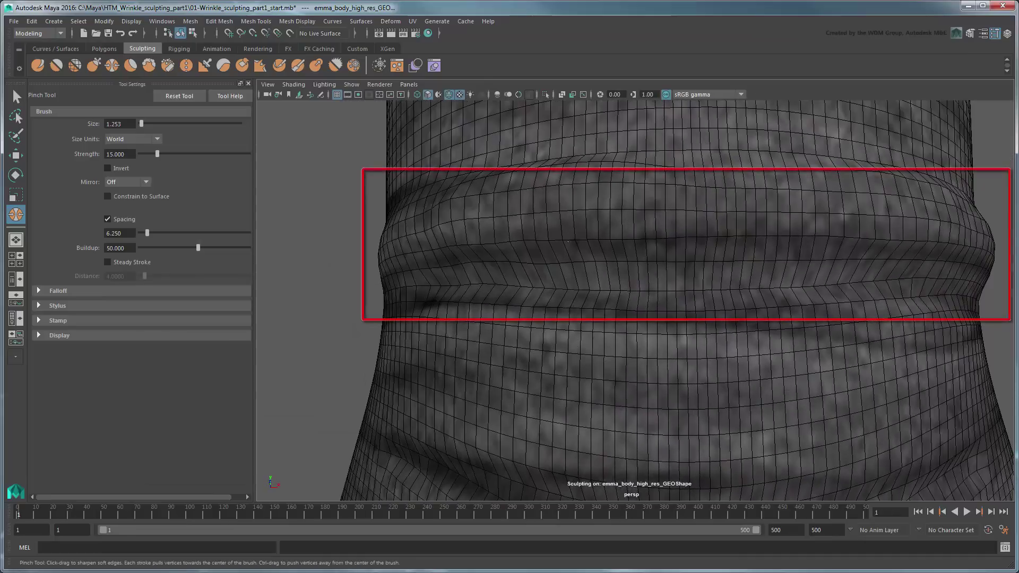
pyautogui.moveTo(494, 234); pyautogui.dragTo(927, 230)
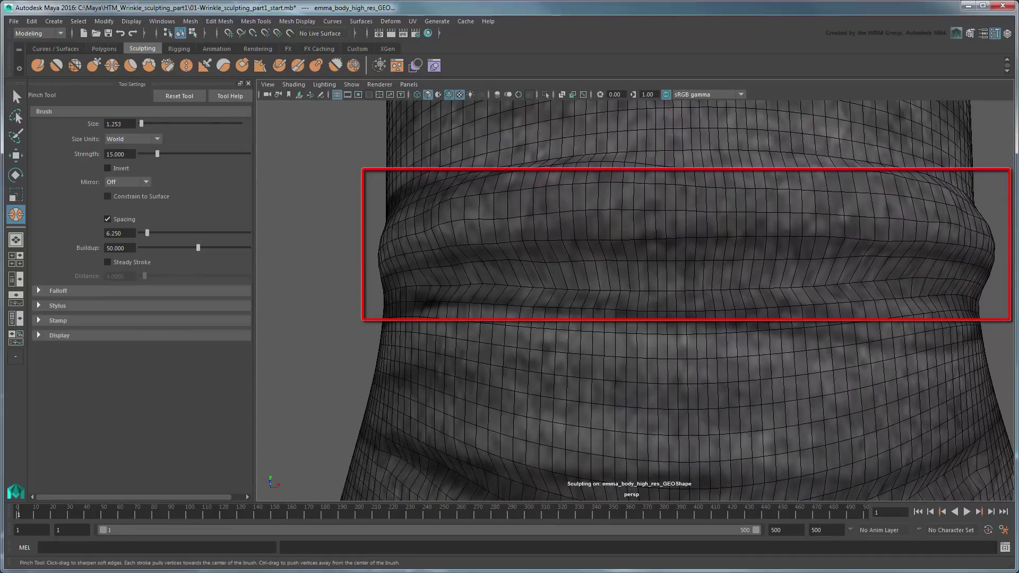
pyautogui.scroll(5, 639, 348)
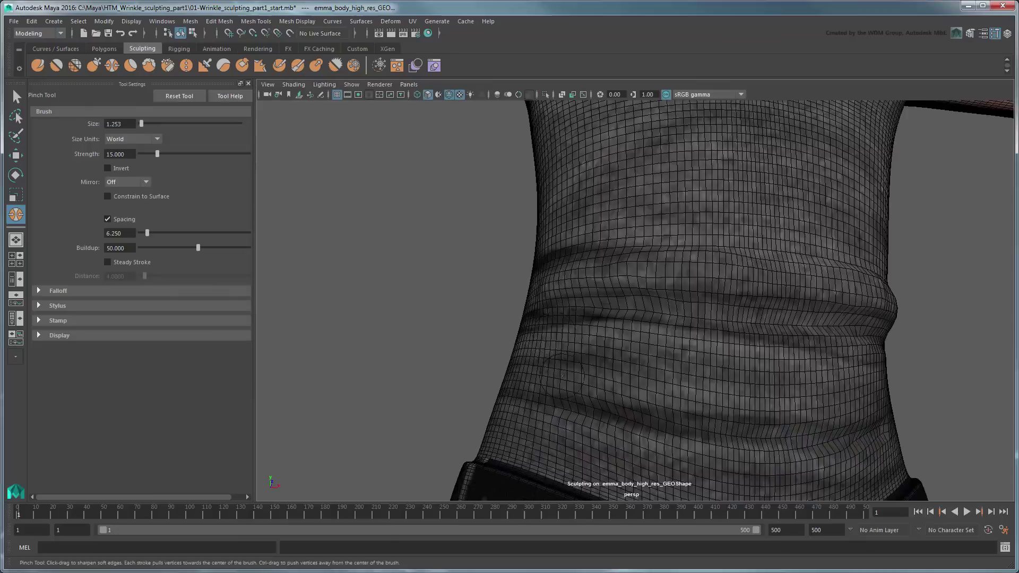
pyautogui.keyDown('alt'); pyautogui.moveTo(526, 359); pyautogui.dragTo(553, 360); pyautogui.keyUp('alt')
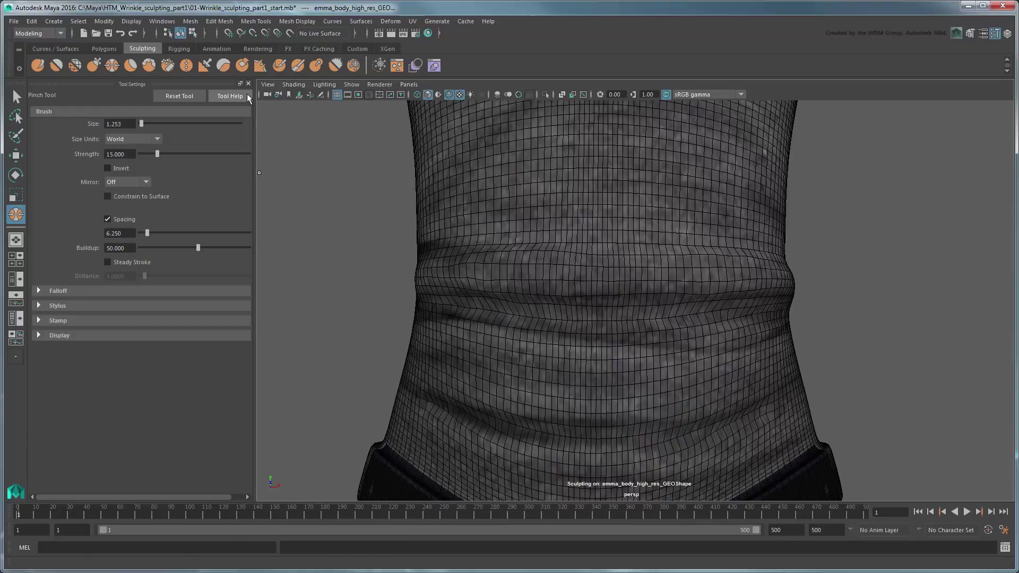
# - Show the Outliner and frame lights_lights_GRP. Turn textures off and enable all lights and shadows
pyautogui.click(20, 279)
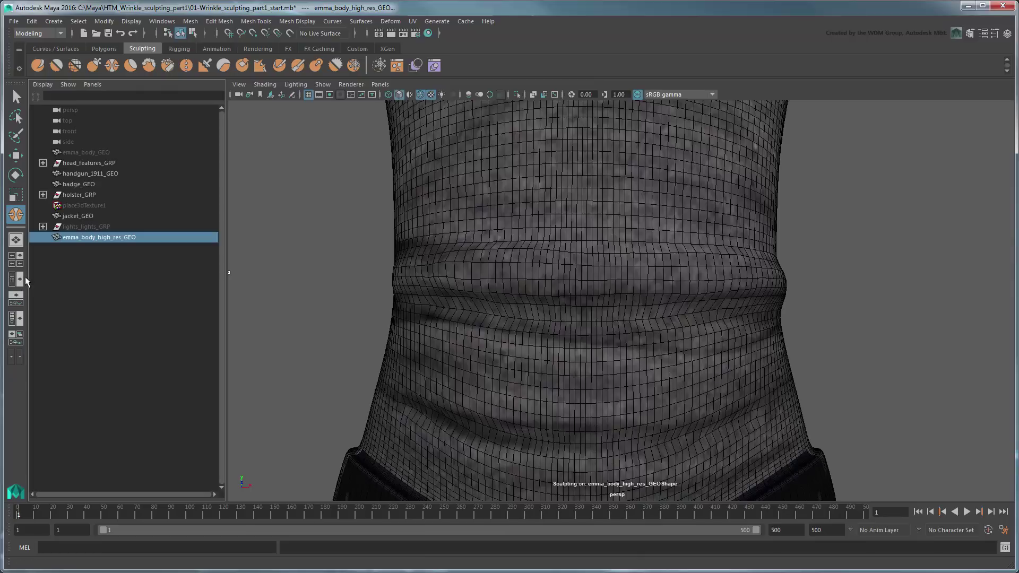
pyautogui.click(87, 227)
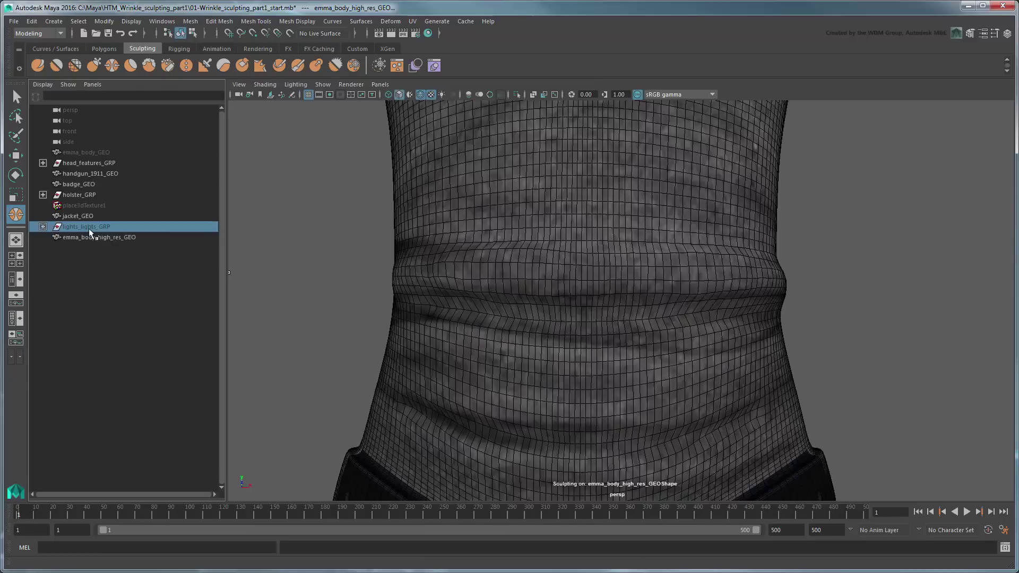
pyautogui.press('f')
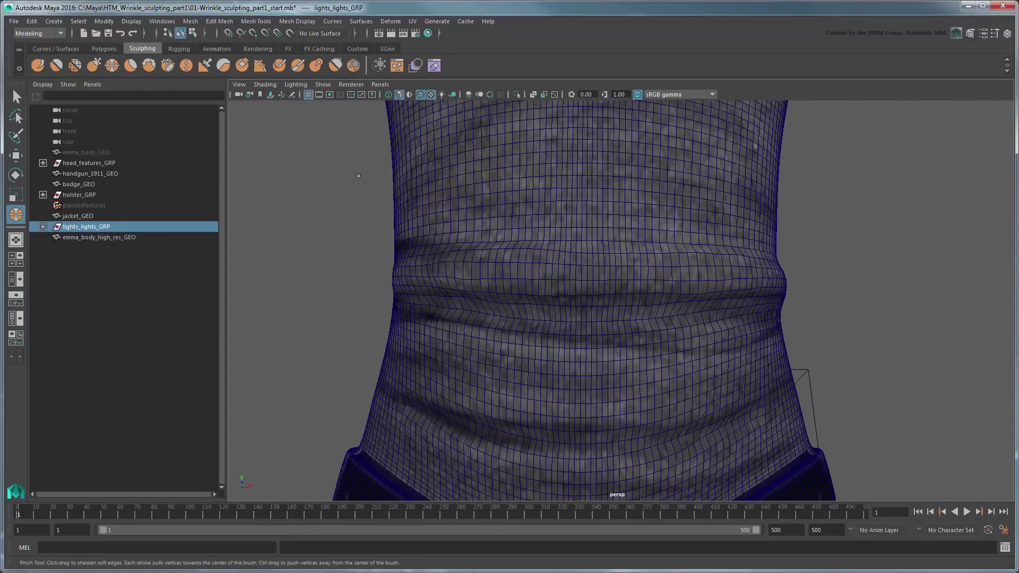
pyautogui.click(431, 97)
pyautogui.click(441, 94)
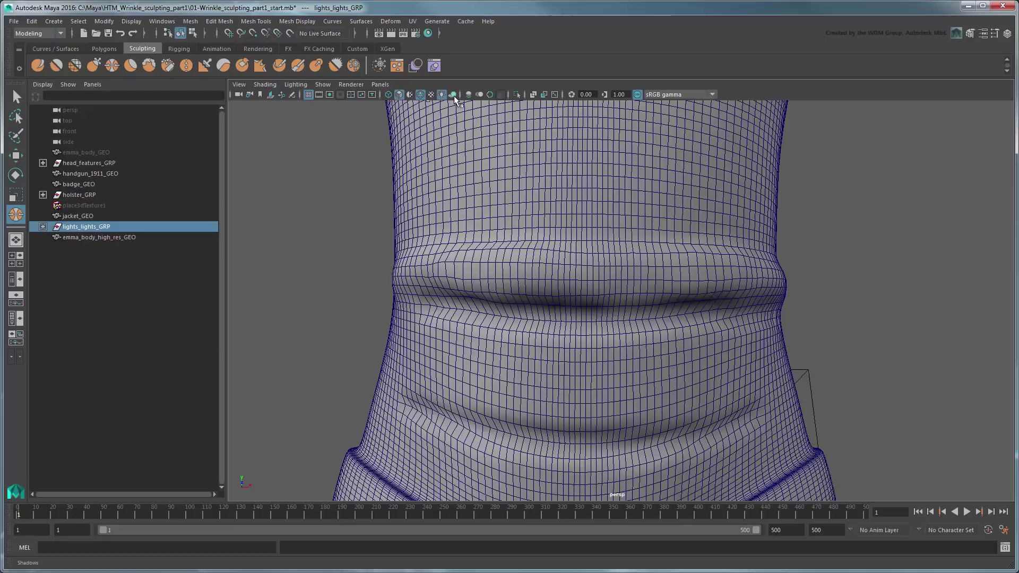
pyautogui.click(452, 94)
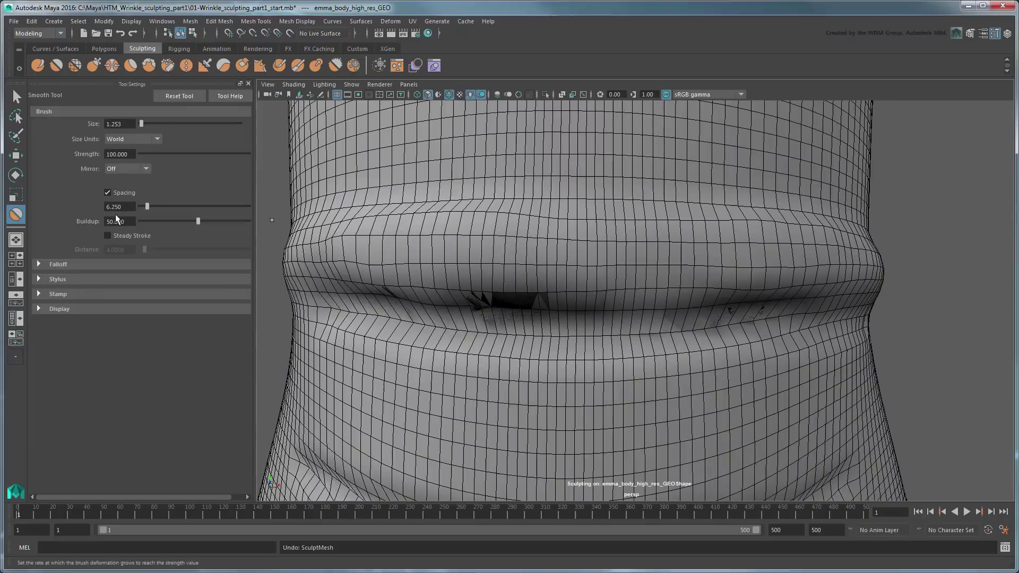
# - Set Smooth Tool strength to 10 and smooth the dark artifacts out of the waist fold
pyautogui.doubleClick(120, 154)
pyautogui.write('100.000')
pyautogui.press('Return')
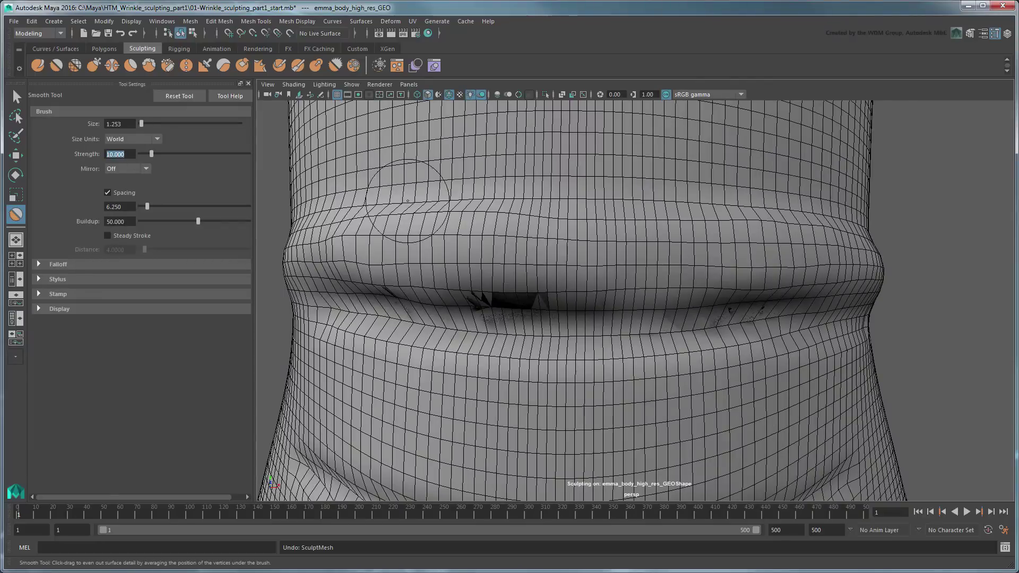
pyautogui.moveTo(473, 300)
pyautogui.mouseDown()
pyautogui.moveTo(589, 311)
pyautogui.moveTo(374, 294)
pyautogui.mouseUp()
pyautogui.moveTo(514, 306)
pyautogui.mouseDown()
pyautogui.moveTo(780, 324)
pyautogui.moveTo(806, 345)
pyautogui.mouseUp()
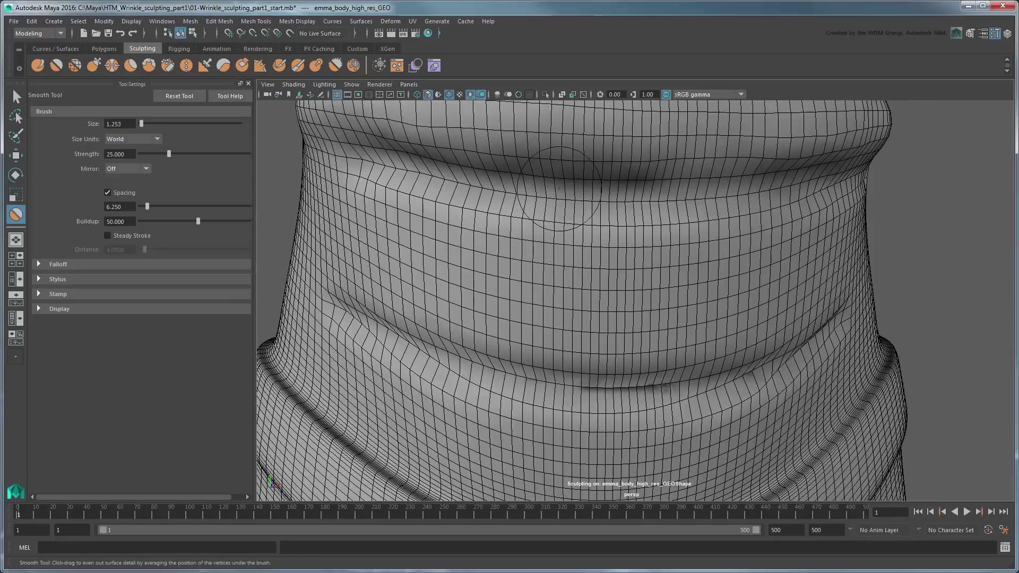
# - Turn textures back on and sculpt several extra wrinkles across the waist with the Sculpt Tool
pyautogui.click(460, 94)
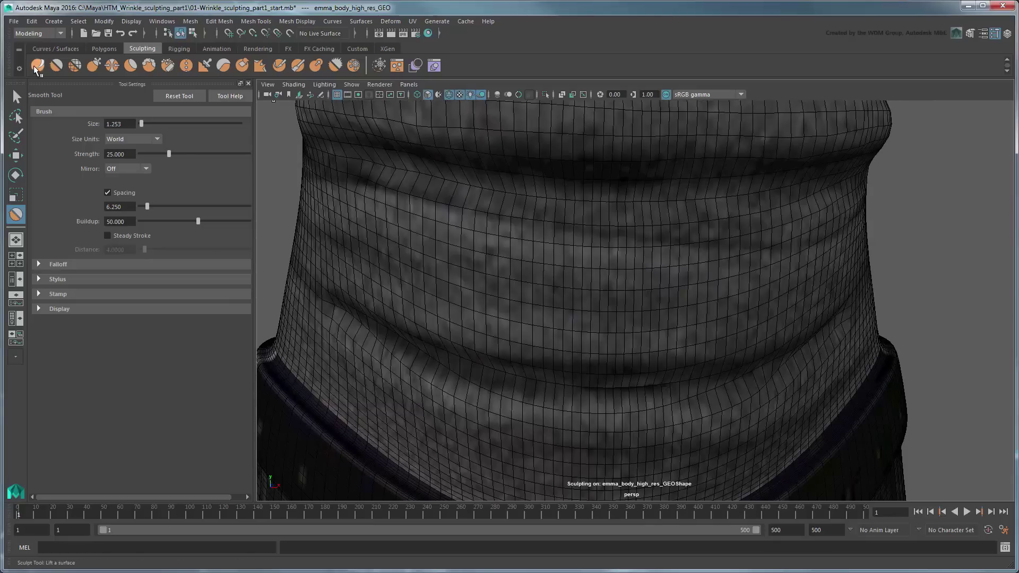
pyautogui.click(37, 65)
pyautogui.moveTo(572, 315); pyautogui.dragTo(836, 282)
pyautogui.moveTo(483, 339); pyautogui.dragTo(854, 305)
pyautogui.moveTo(319, 260)
pyautogui.mouseDown()
pyautogui.moveTo(346, 278)
pyautogui.moveTo(389, 240)
pyautogui.mouseUp()
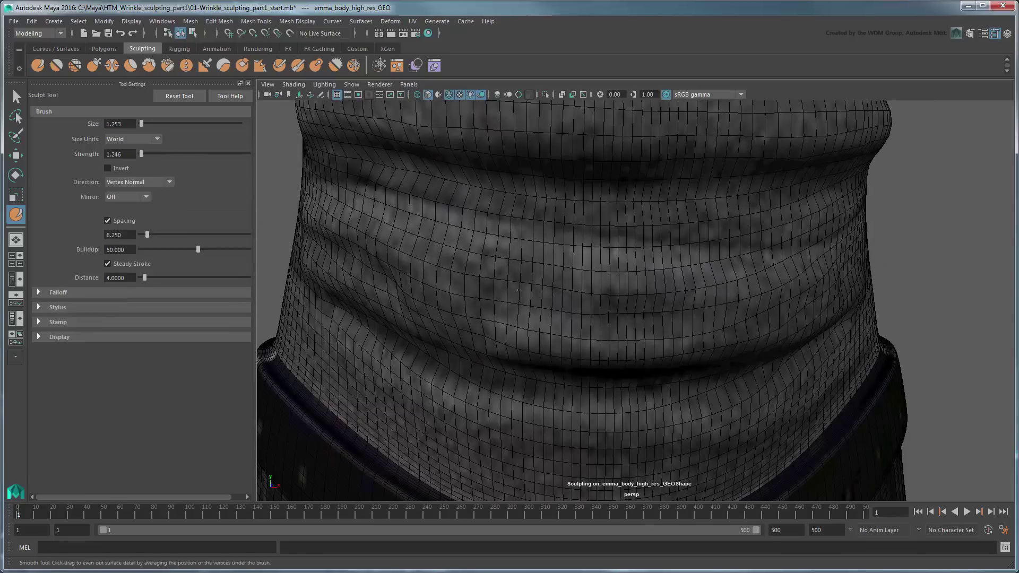
pyautogui.moveTo(845, 295)
pyautogui.keyDown('alt'); pyautogui.mouseDown()
pyautogui.moveTo(396, 305)
pyautogui.moveTo(525, 334)
pyautogui.moveTo(409, 296)
pyautogui.mouseUp(); pyautogui.keyUp('alt')
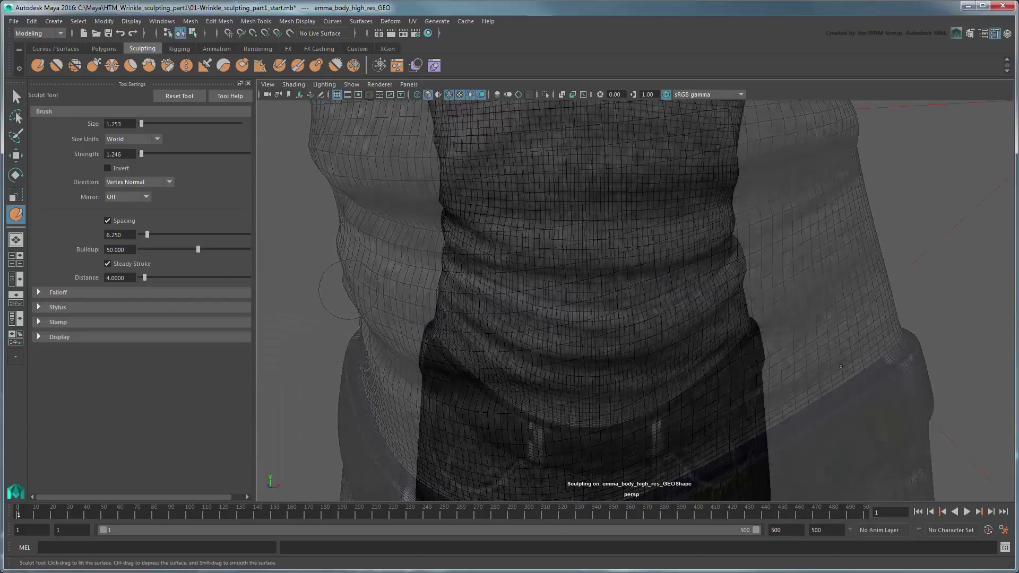
pyautogui.moveTo(841, 366)
pyautogui.keyDown('alt'); pyautogui.mouseDown()
pyautogui.moveTo(875, 432)
pyautogui.moveTo(846, 371)
pyautogui.moveTo(708, 382)
pyautogui.moveTo(537, 371)
pyautogui.moveTo(466, 380)
pyautogui.moveTo(406, 367)
pyautogui.mouseUp(); pyautogui.keyUp('alt')
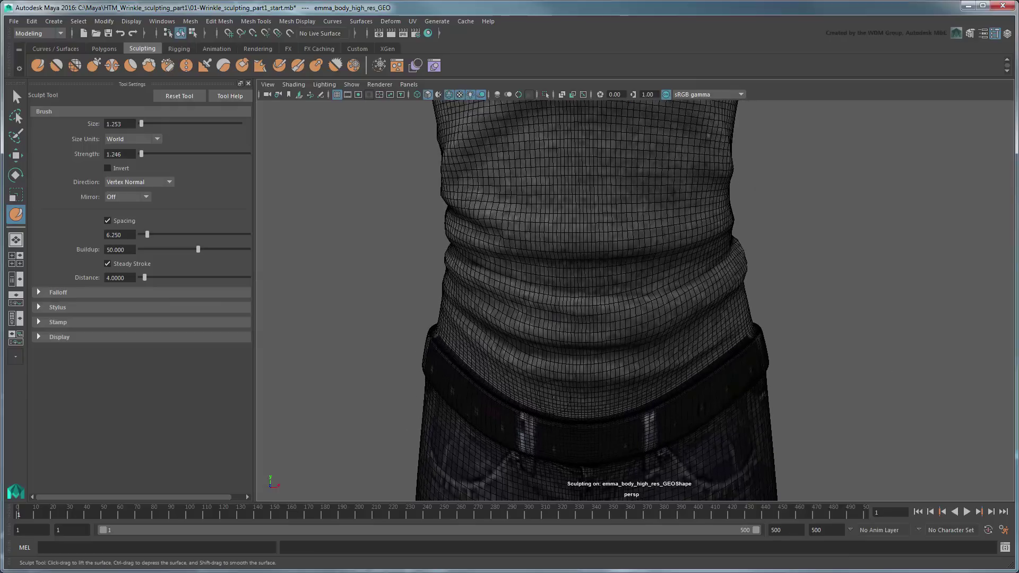
# - Load emma_body_flat.png as the image in the body's file2 texture node
pyautogui.press('q')
pyautogui.click(983, 33)
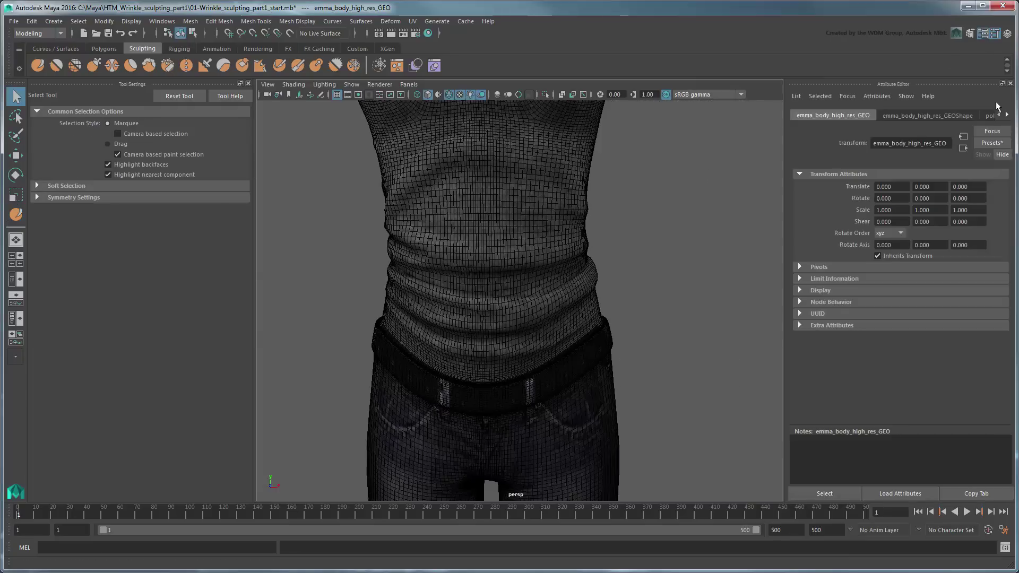
pyautogui.click(1007, 116)
pyautogui.click(1007, 116)
pyautogui.click(921, 116)
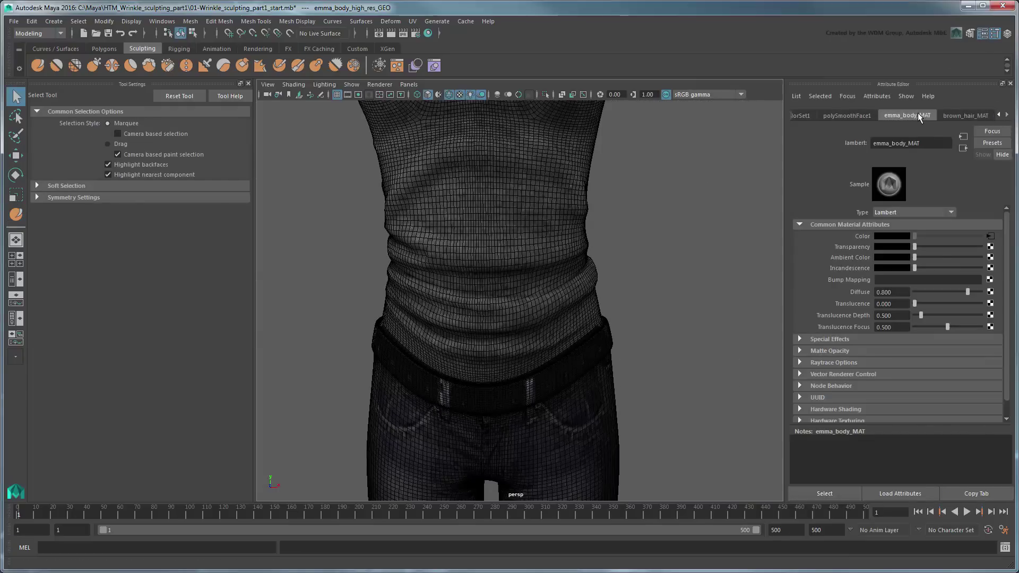
pyautogui.click(993, 261)
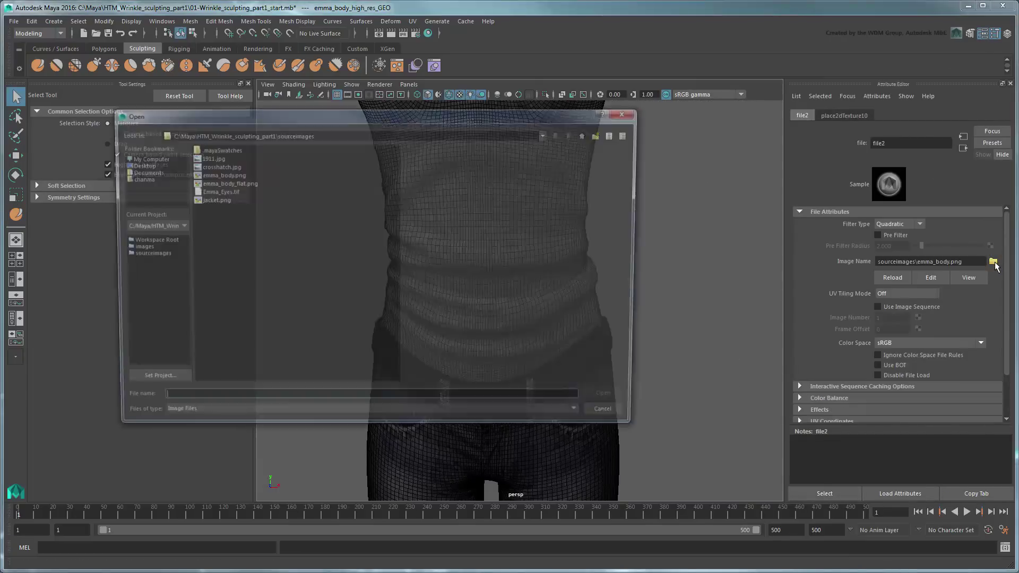
pyautogui.click(246, 183)
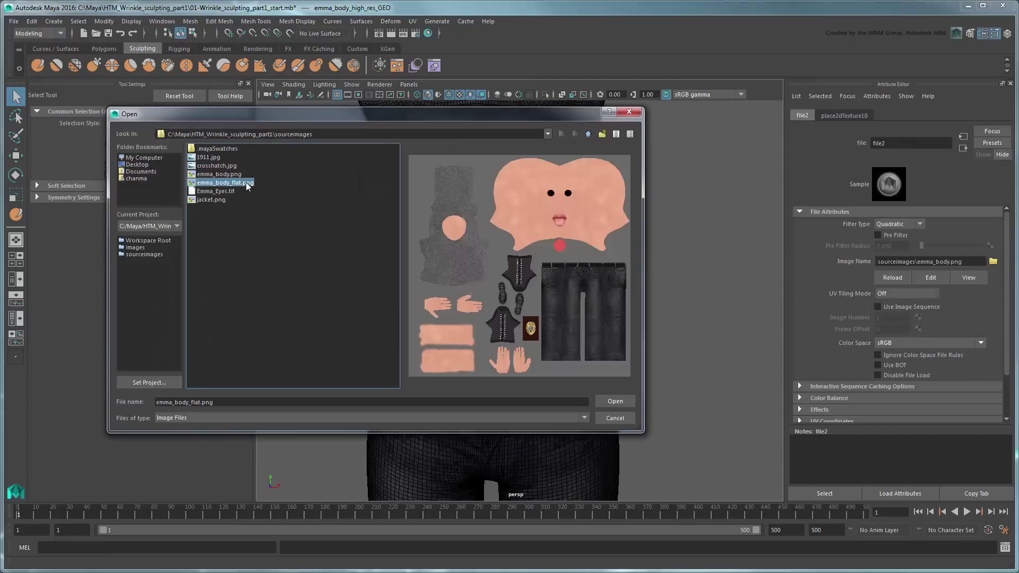
pyautogui.click(602, 401)
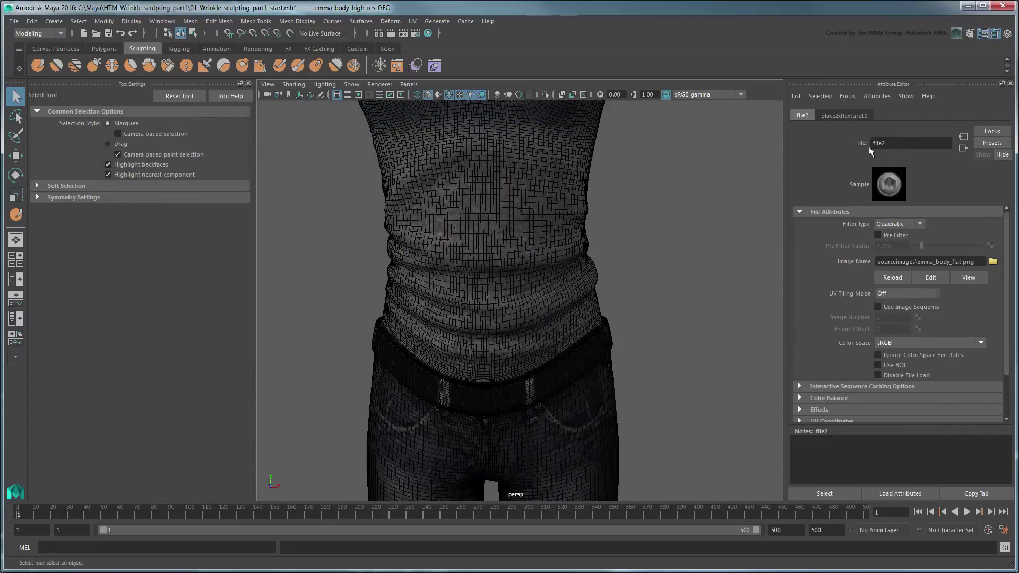
pyautogui.click(1010, 83)
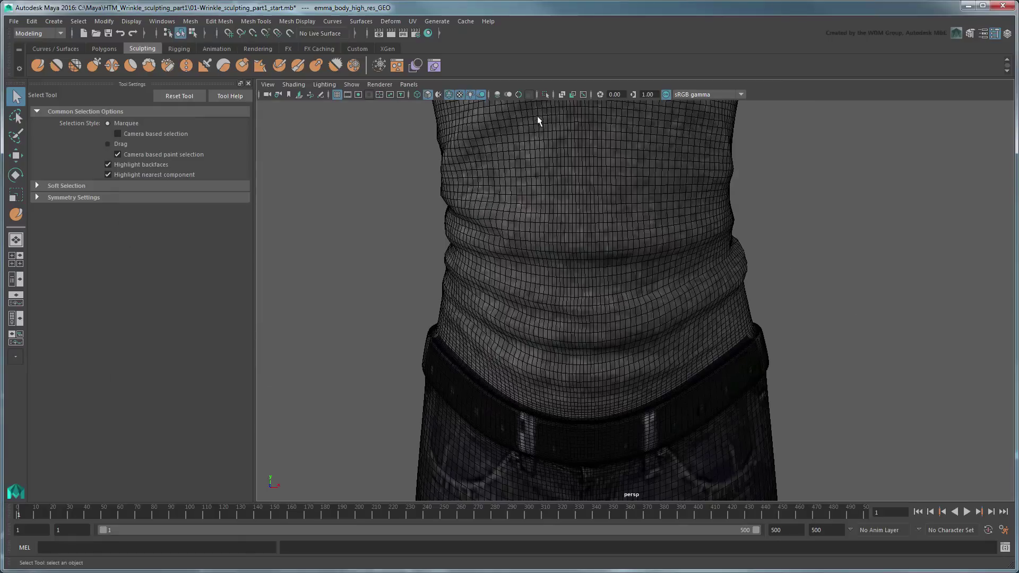
# - Light the viewport with all scene lights, frame the whole character and clear the selection
pyautogui.click(470, 94)
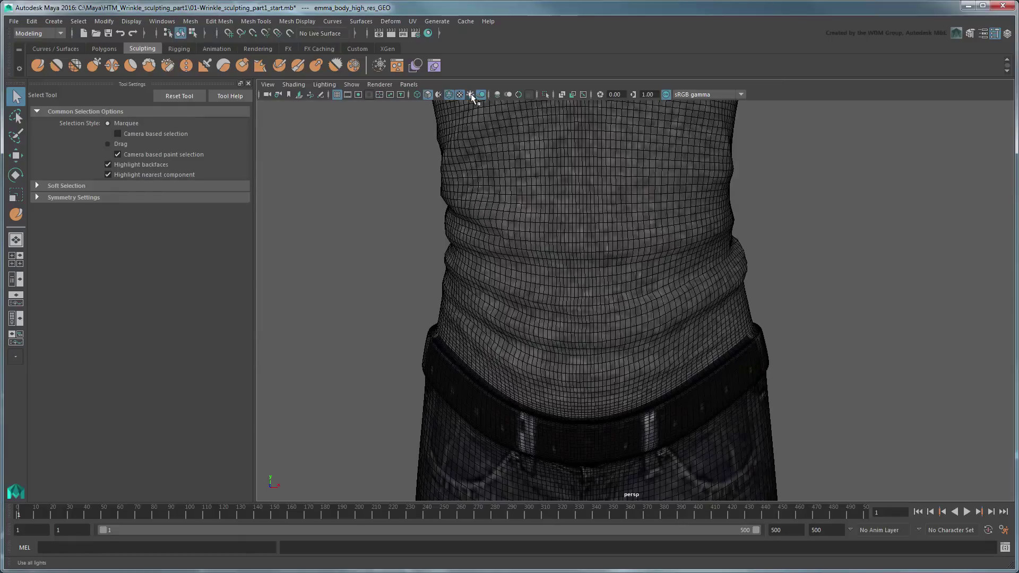
pyautogui.click(470, 94)
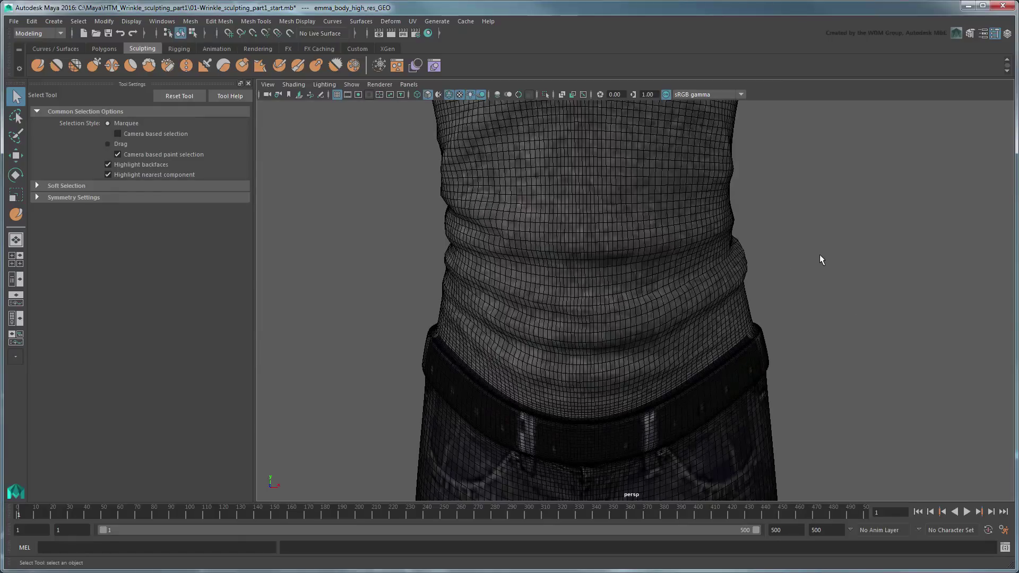
pyautogui.press('f')
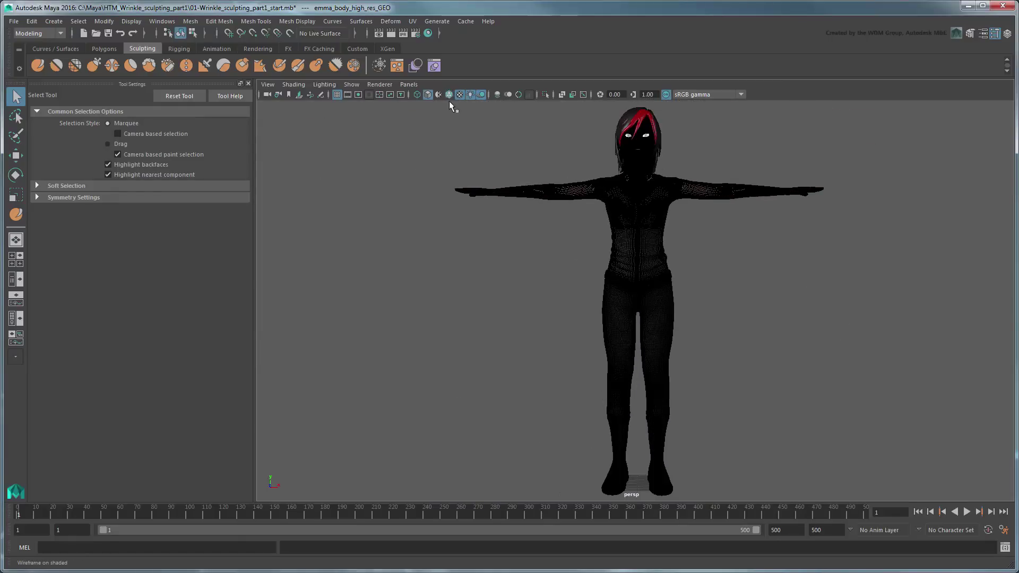
pyautogui.click(444, 122)
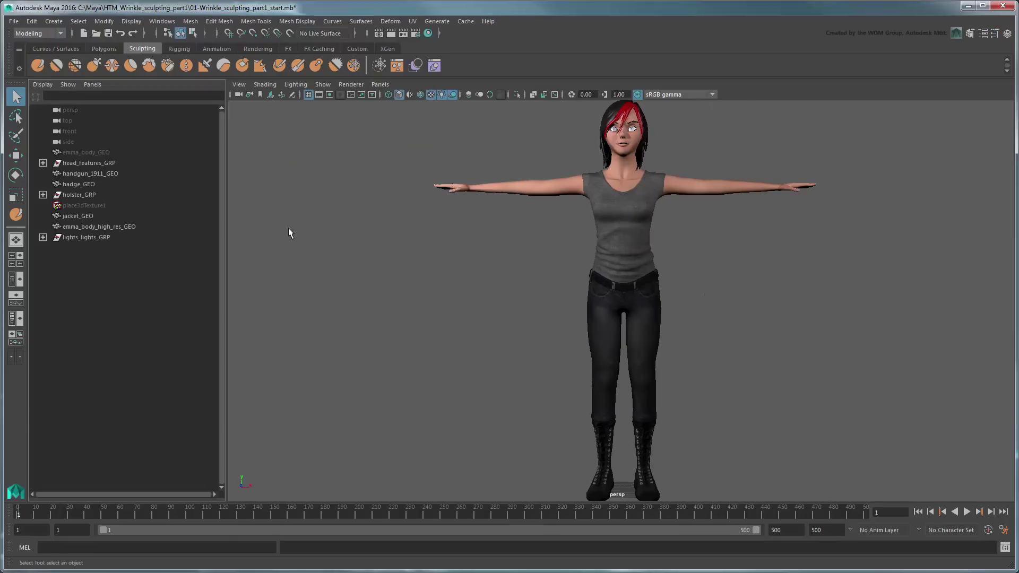
# - Select emma_body_GEO, unhide all objects, and open Transfer Maps from the Rendering menu set
pyautogui.click(81, 152)
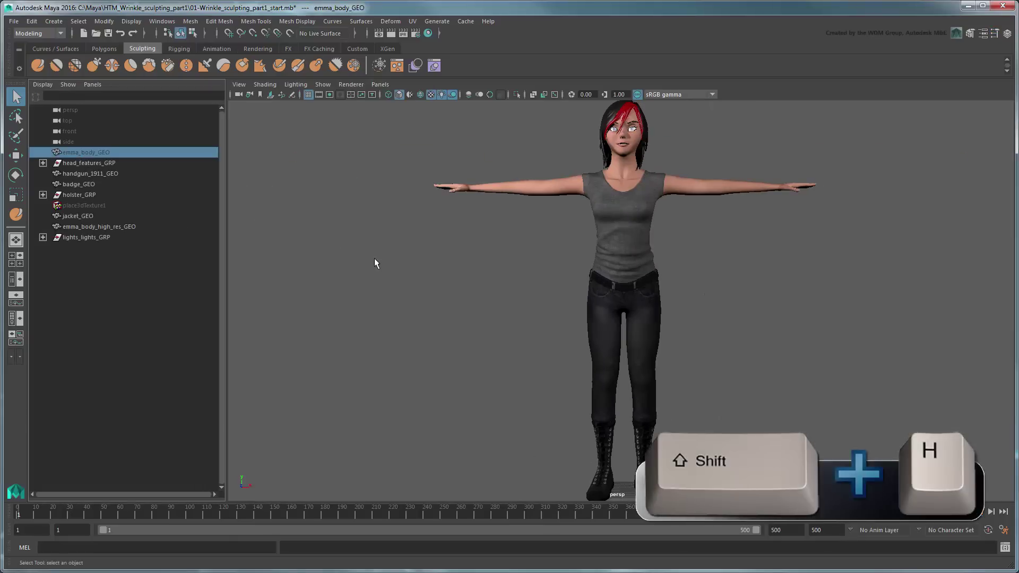
pyautogui.hotkey('shift', 'h')
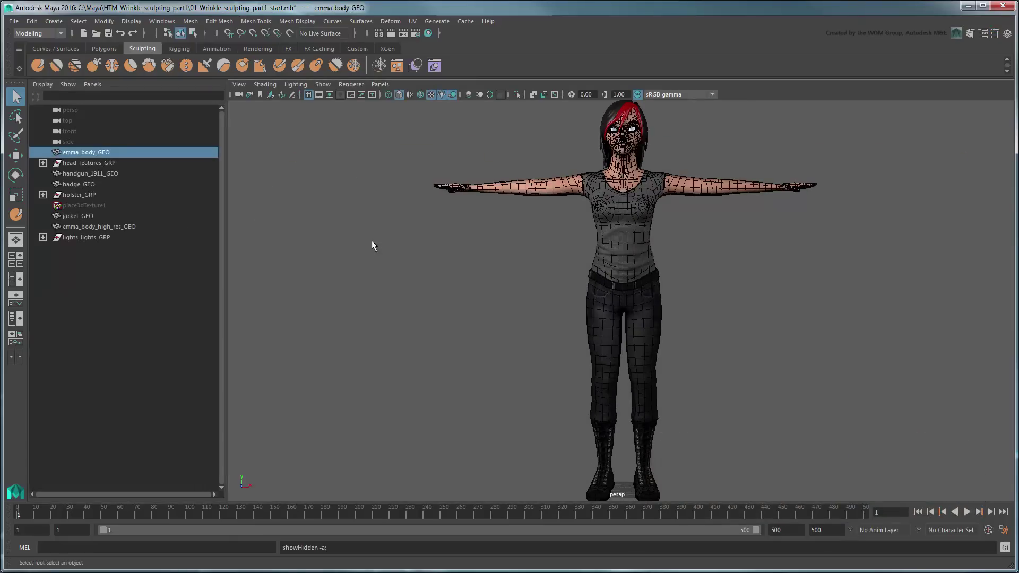
pyautogui.click(53, 33)
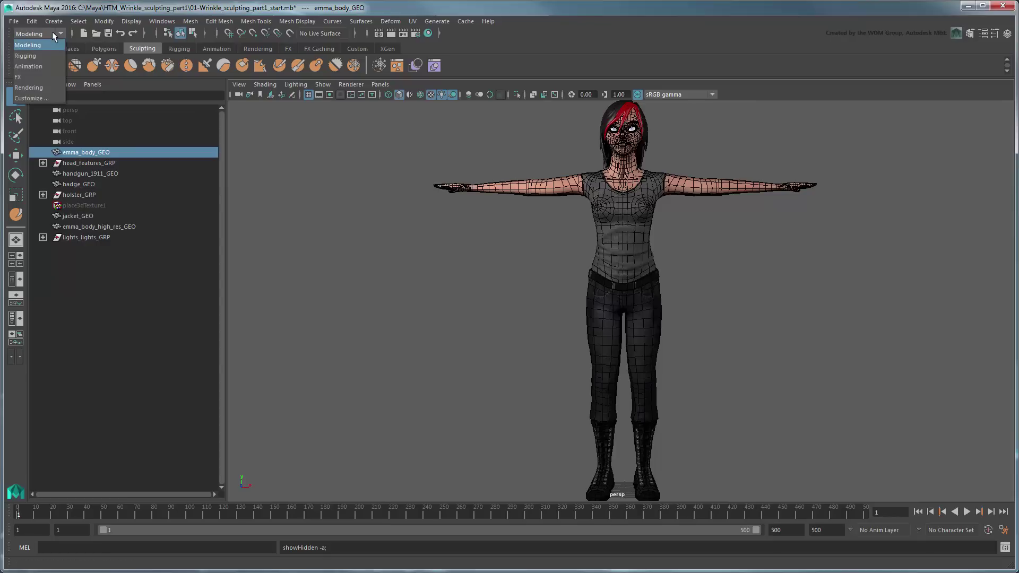
pyautogui.click(39, 84)
pyautogui.click(214, 21)
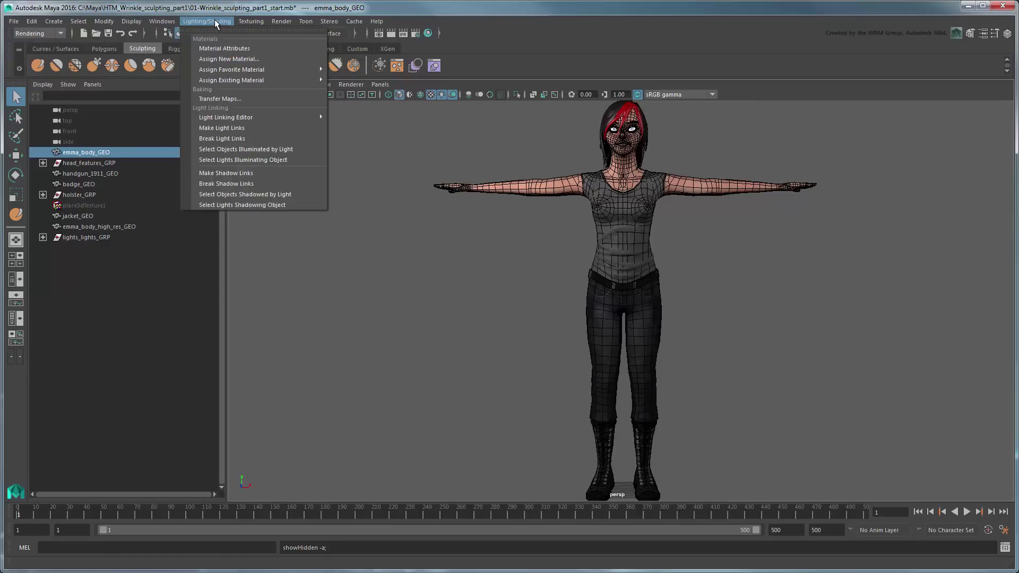
pyautogui.click(231, 98)
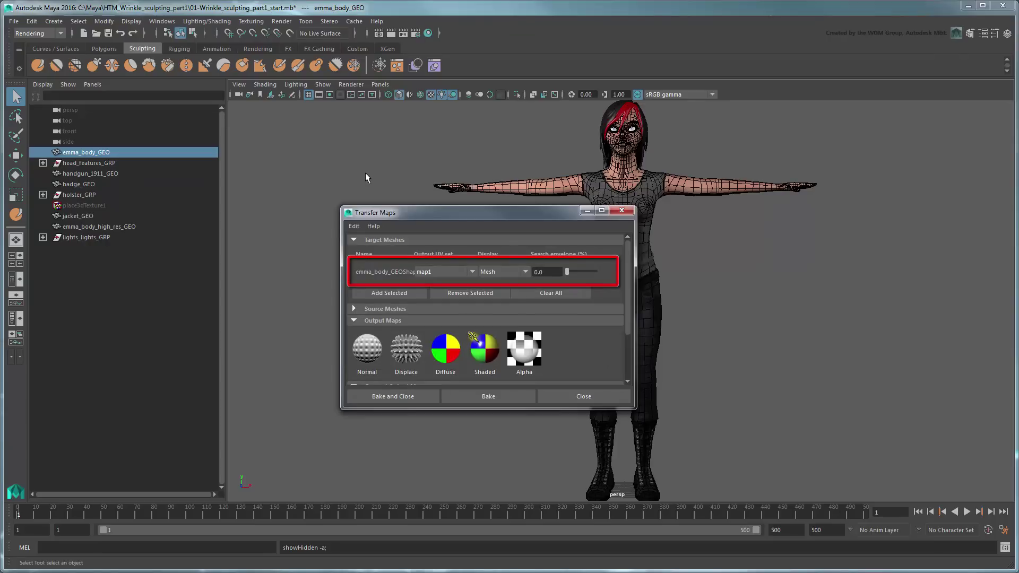
# - Add emma_body_high_res_GEO as the source mesh and display the search envelope
pyautogui.click(393, 310)
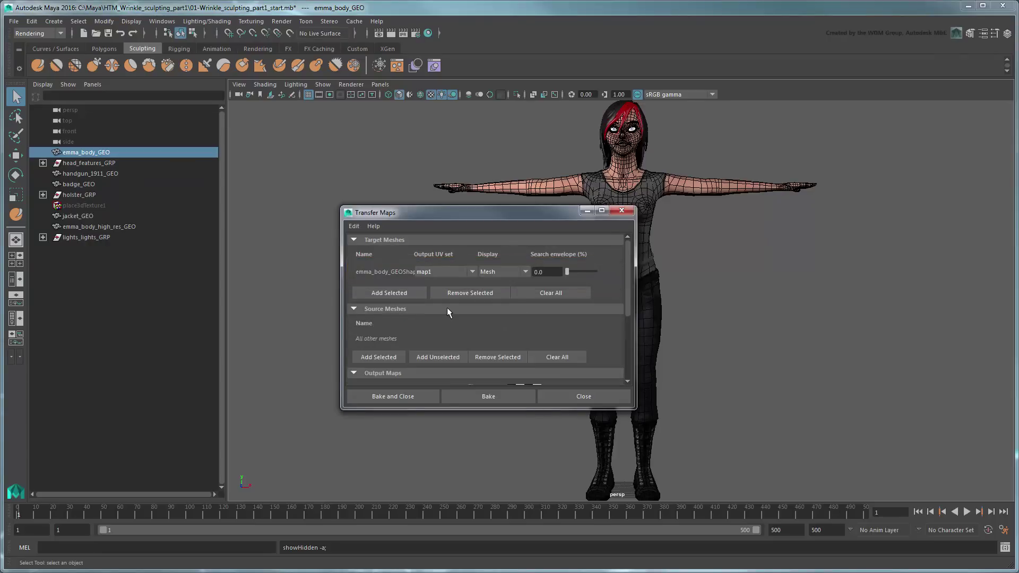
pyautogui.click(114, 226)
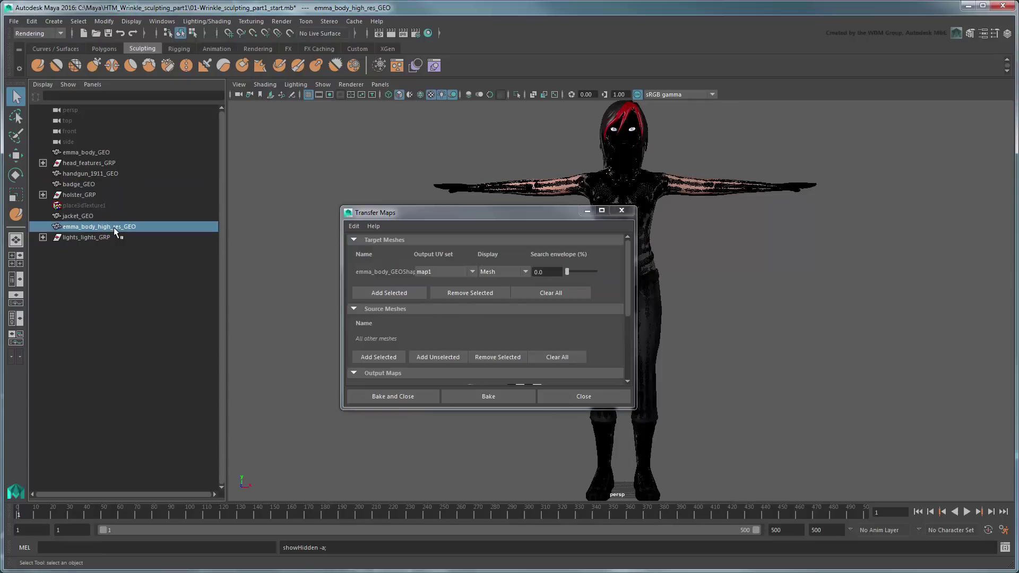
pyautogui.click(391, 354)
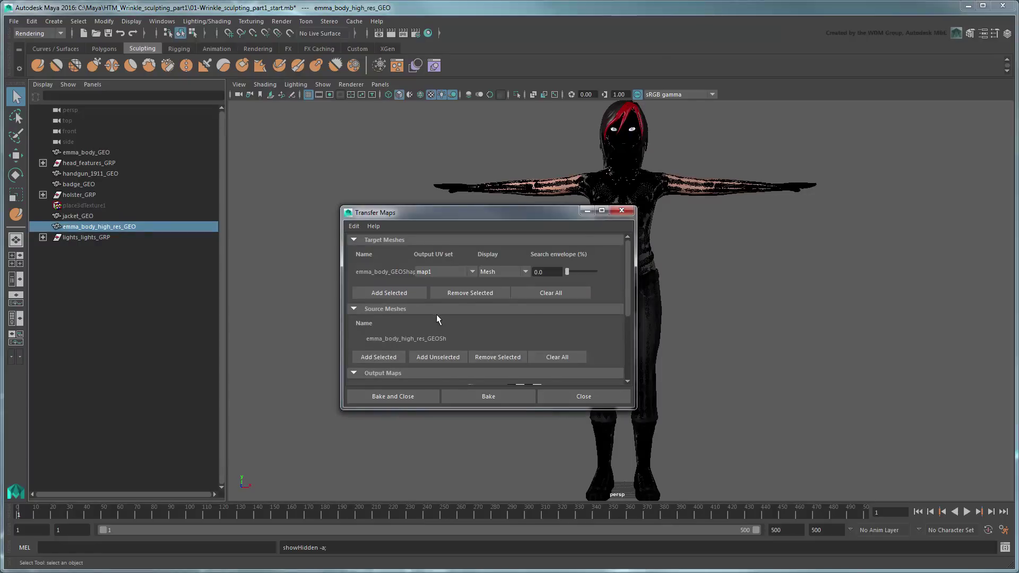
pyautogui.click(502, 271)
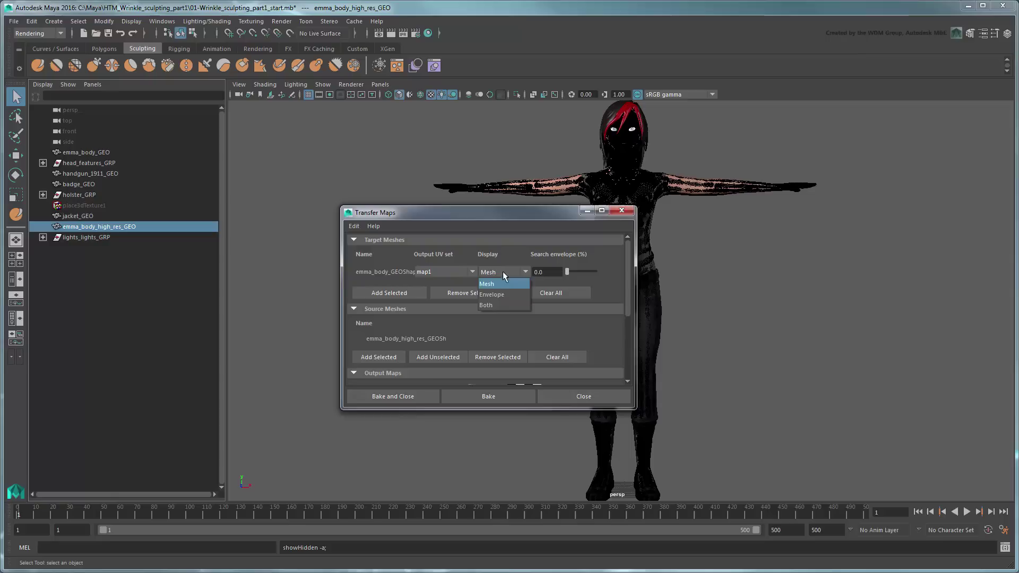
pyautogui.click(515, 294)
# - Move the Transfer Maps window aside and set the search envelope to 0.8
pyautogui.scroll(5, 704, 266)
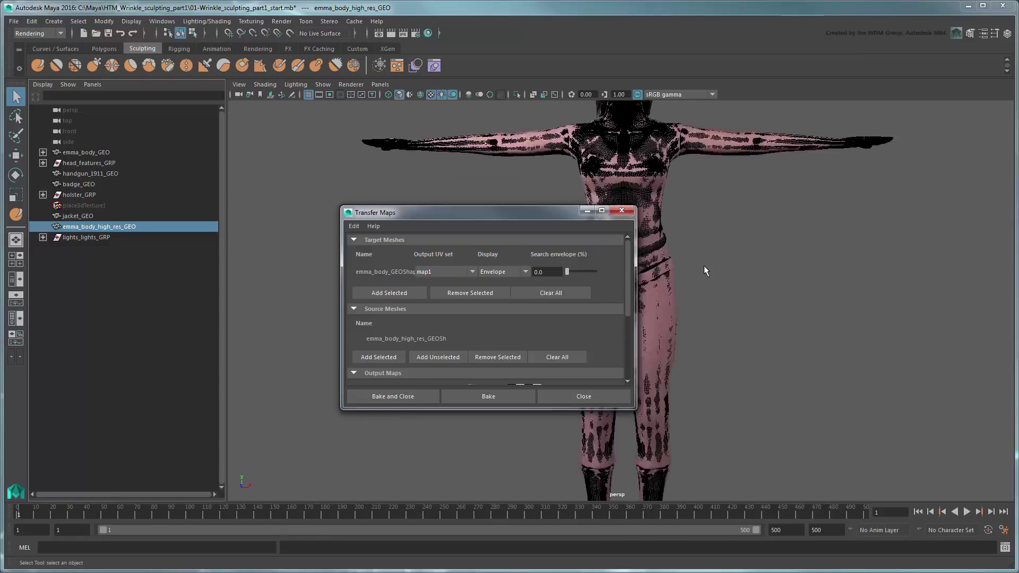
pyautogui.moveTo(533, 211); pyautogui.dragTo(871, 214)
pyautogui.scroll(4, 633, 300)
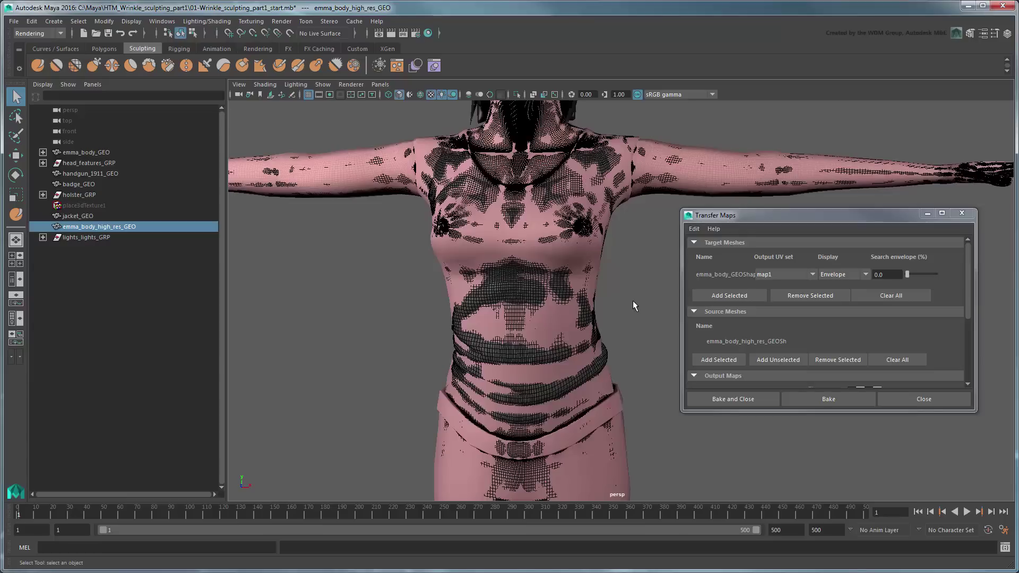
pyautogui.click(879, 274)
pyautogui.write('0.8')
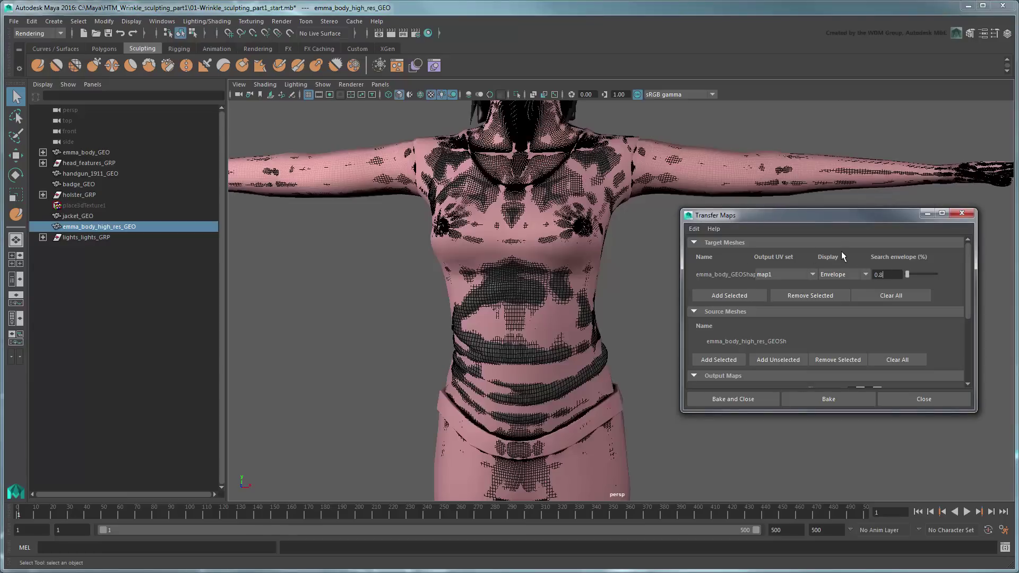
pyautogui.press('Return')
pyautogui.keyDown('alt'); pyautogui.moveTo(635, 279); pyautogui.dragTo(322, 321); pyautogui.keyUp('alt')
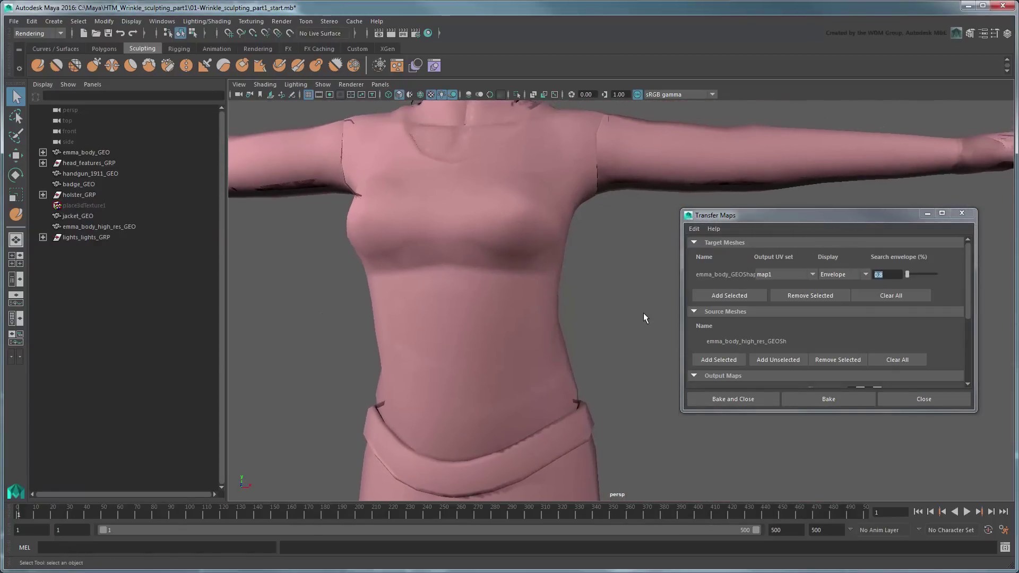
# - Add a Normal map output with PNG as its file format
pyautogui.moveTo(969, 278); pyautogui.dragTo(970, 335)
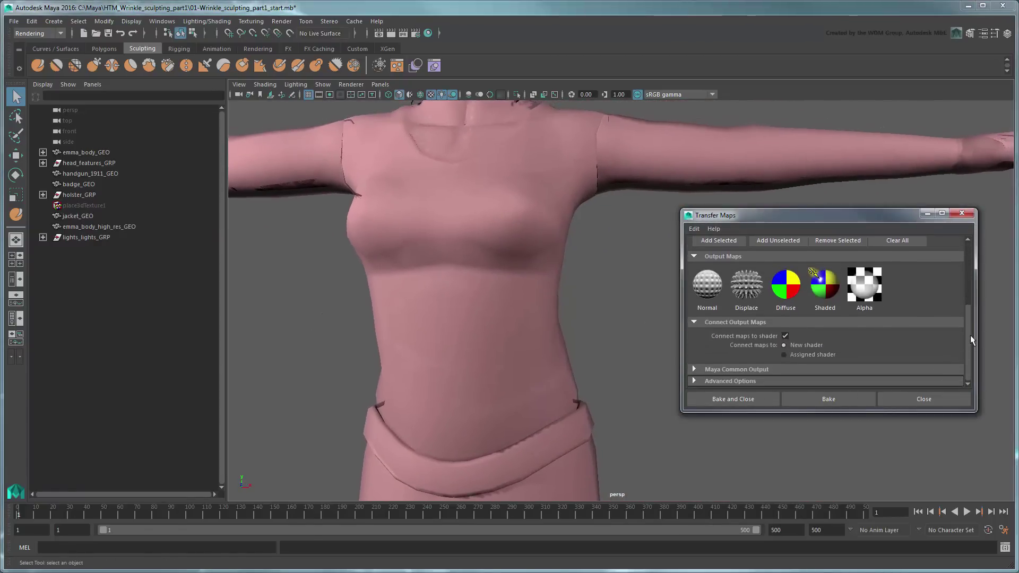
pyautogui.click(707, 296)
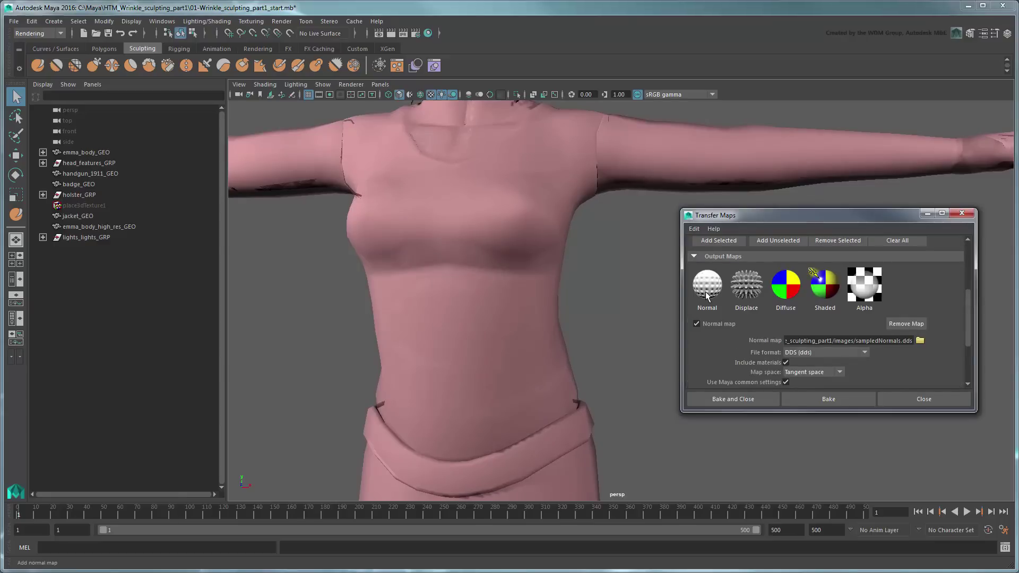
pyautogui.click(850, 351)
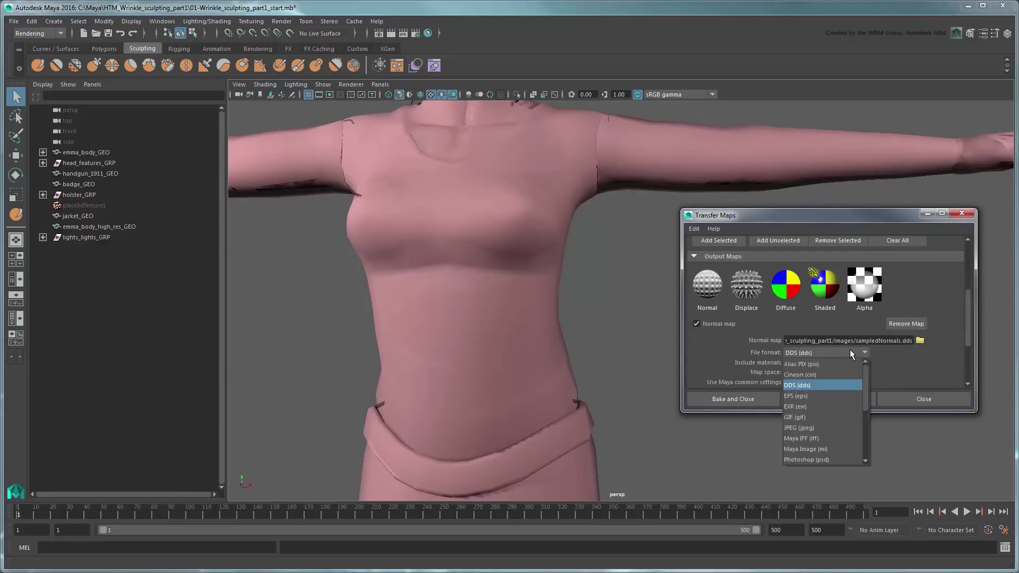
pyautogui.moveTo(865, 379); pyautogui.dragTo(866, 392)
pyautogui.click(833, 429)
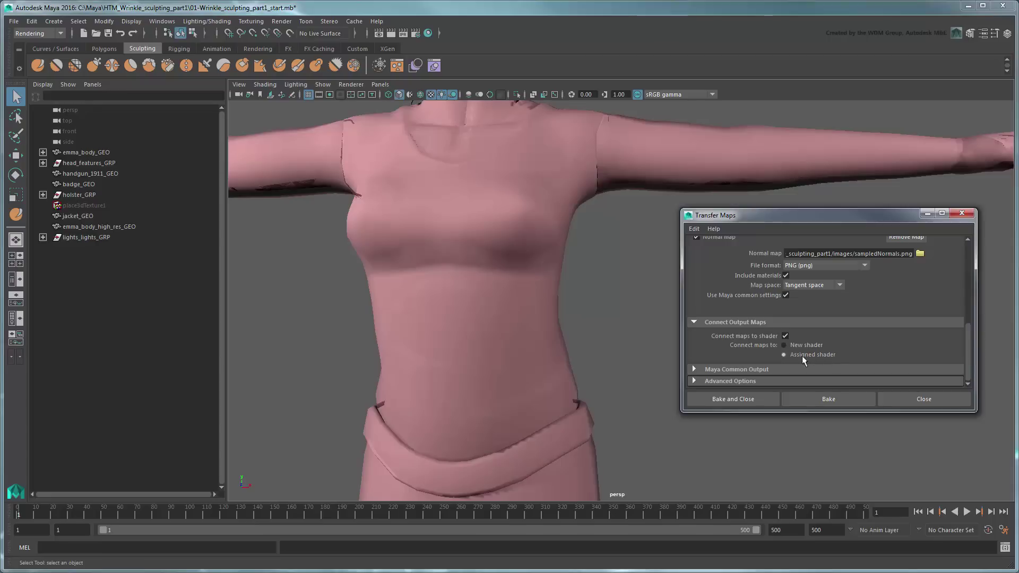
# - Set the map width to 1024 and sampling quality to Medium (4x4)
pyautogui.click(772, 369)
pyautogui.scroll(-3, 964, 333)
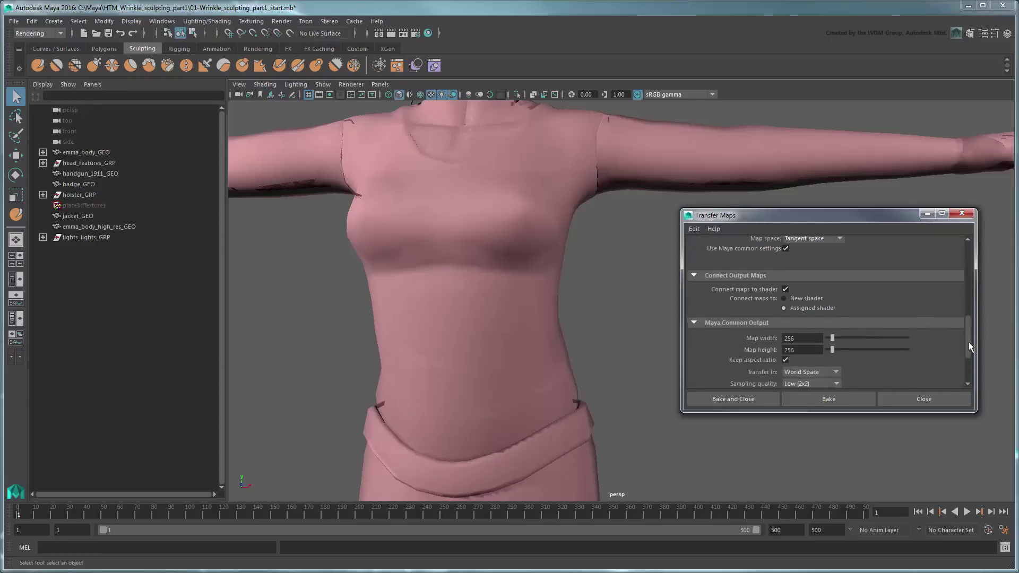
pyautogui.click(799, 296)
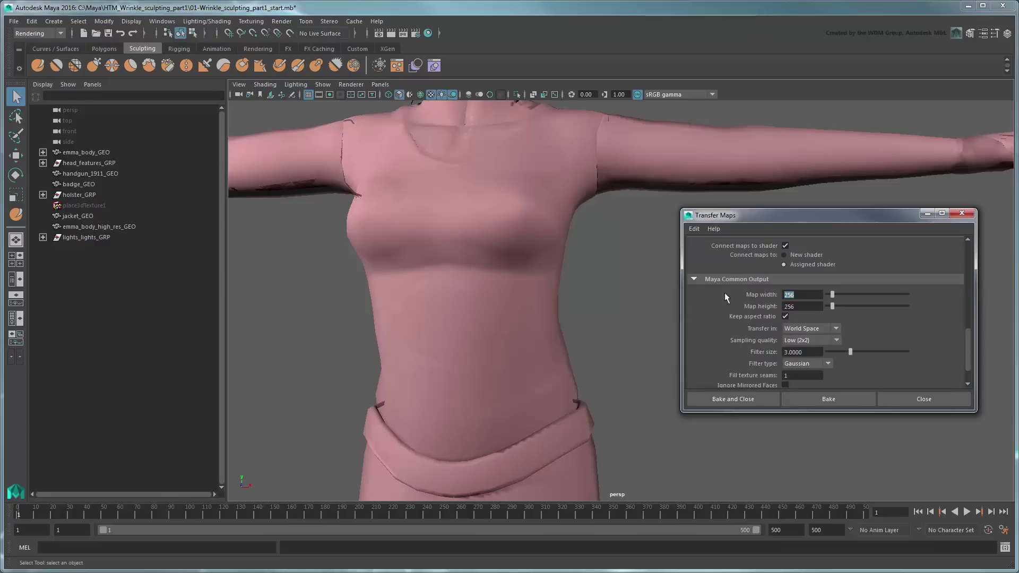
pyautogui.write('1024')
pyautogui.press('Return')
pyautogui.click(804, 342)
pyautogui.click(804, 373)
# - Bake the normal map and hide emma_body_high_res_GEO
pyautogui.click(721, 399)
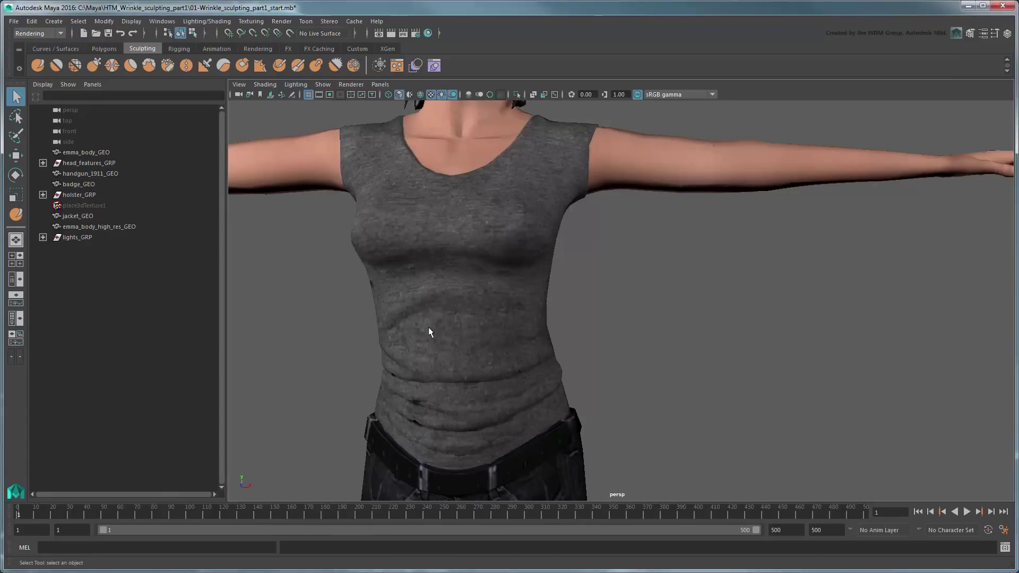
pyautogui.hotkey('ctrl', 'h')
pyautogui.click(123, 227)
pyautogui.hotkey('ctrl', 'h')
pyautogui.keyDown('alt'); pyautogui.moveTo(342, 255); pyautogui.dragTo(470, 292, button='middle'); pyautogui.keyUp('alt')
pyautogui.click(575, 295)
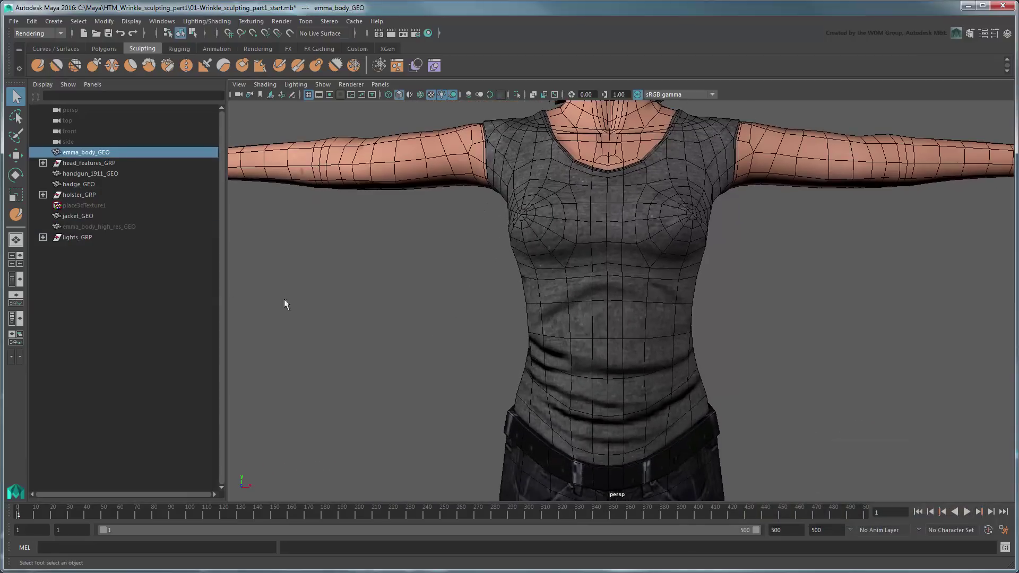
# - Rotate lights_GRP around the character by dragging its Rotate Y channel
pyautogui.click(79, 238)
pyautogui.click(1006, 34)
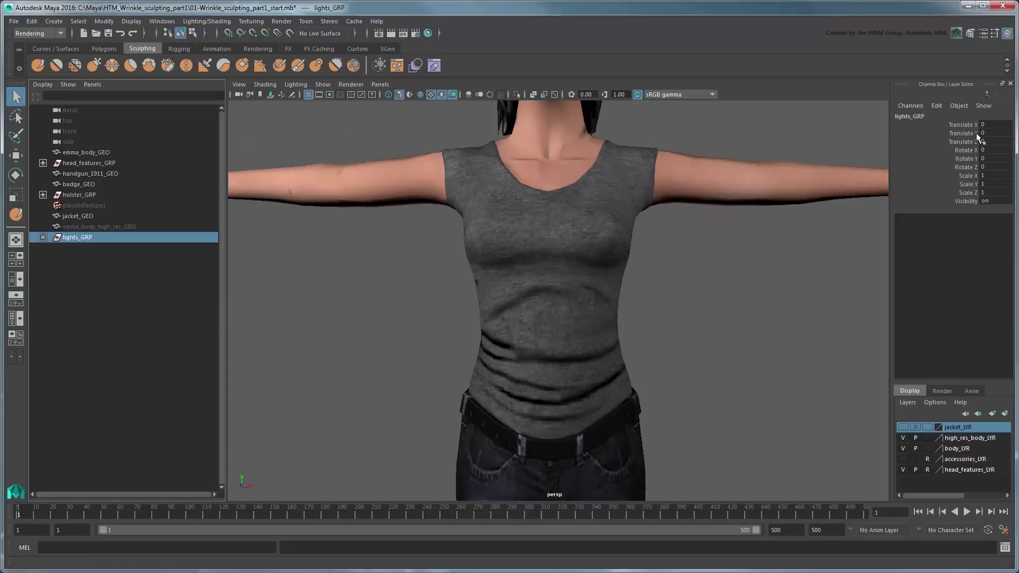
pyautogui.click(966, 159)
pyautogui.moveTo(683, 268); pyautogui.dragTo(1017, 274, button='middle')
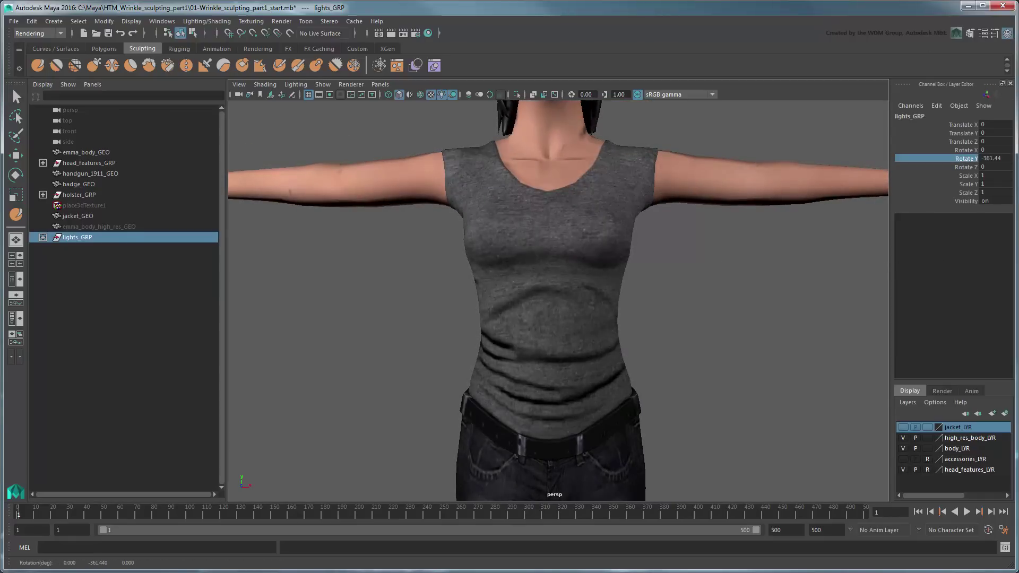
pyautogui.click(1007, 34)
pyautogui.scroll(-5, 728, 282)
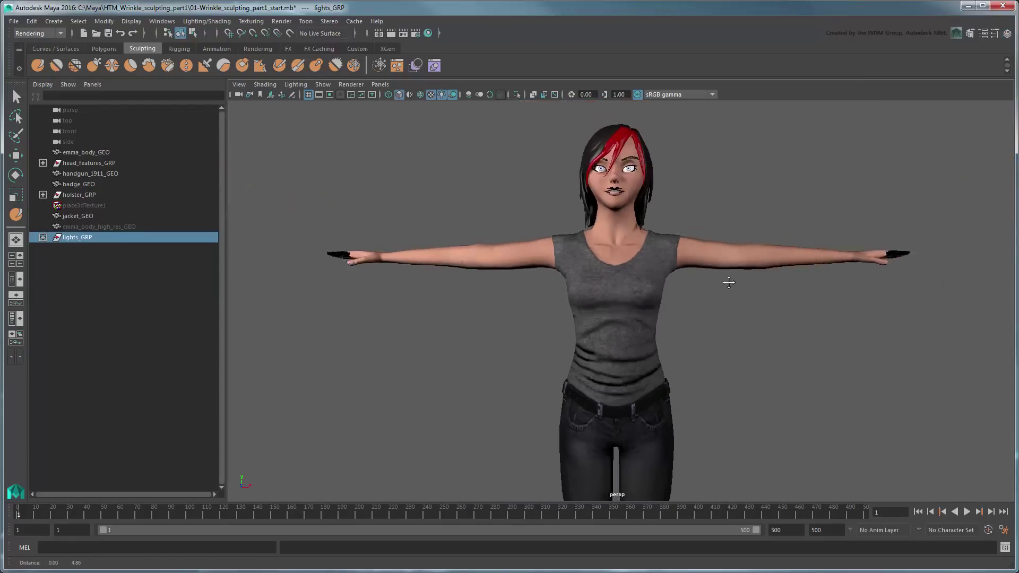
pyautogui.press('alt')
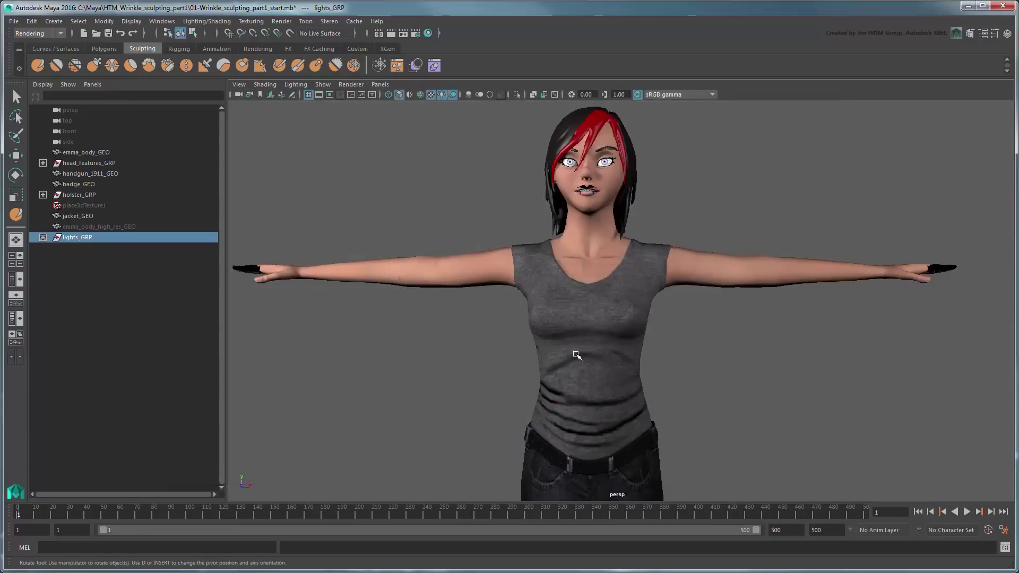
# - Reload the edited normal map in emma_body_MAT's bump file node and maximize the viewport
pyautogui.click(577, 354)
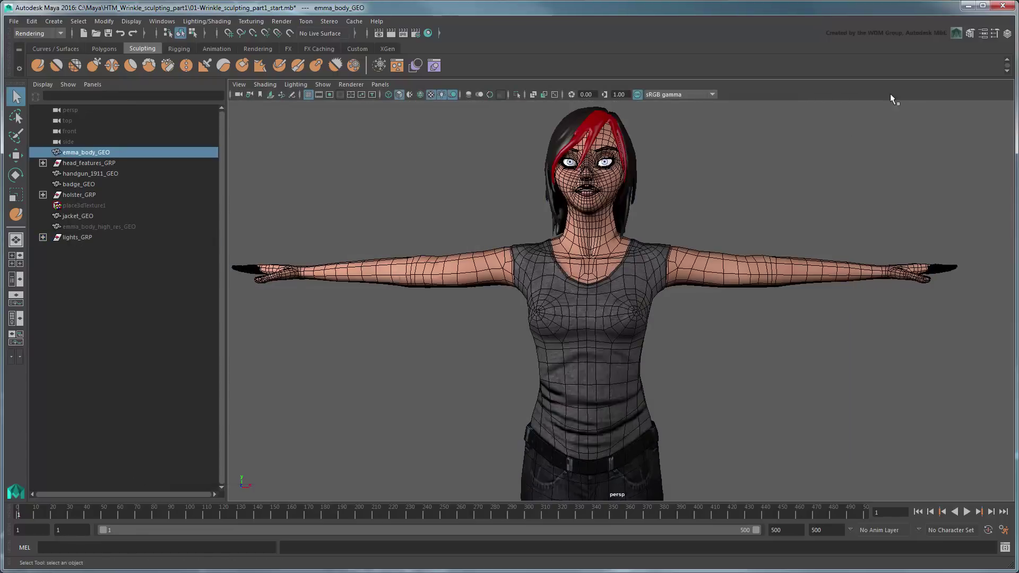
pyautogui.click(984, 33)
pyautogui.click(1007, 115)
pyautogui.click(913, 115)
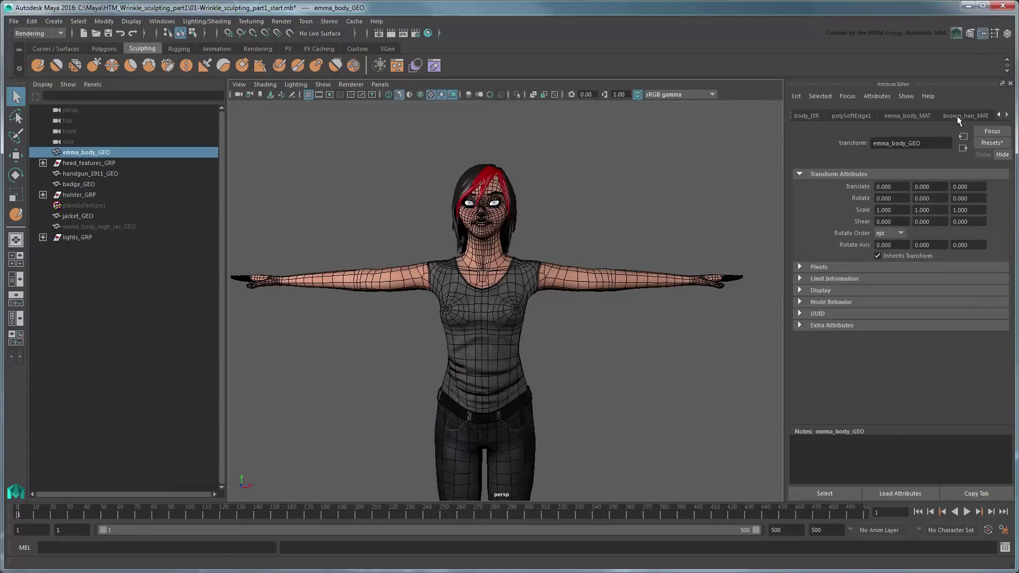
pyautogui.click(989, 281)
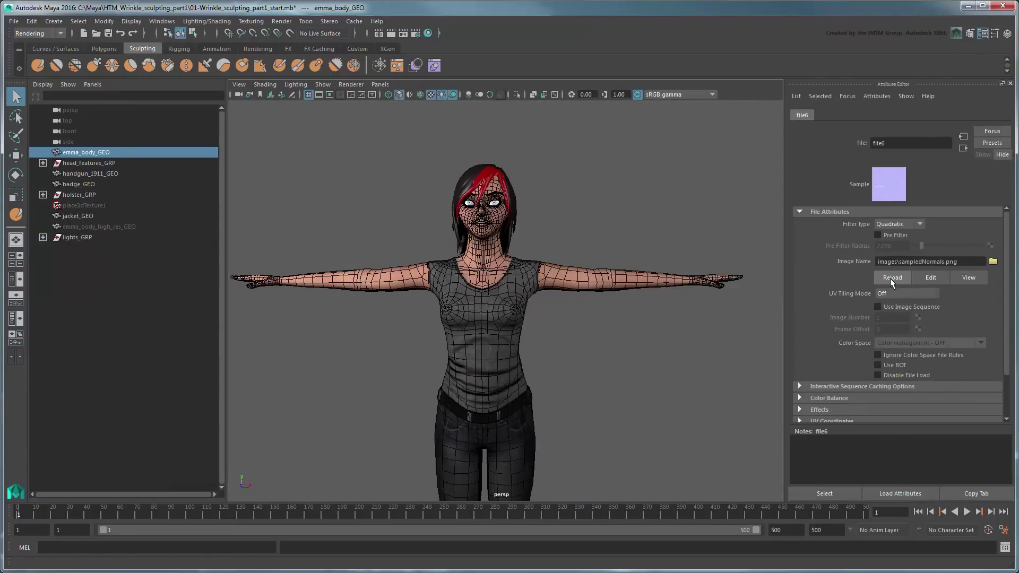
pyautogui.click(1010, 83)
pyautogui.click(768, 195)
pyautogui.press('space')
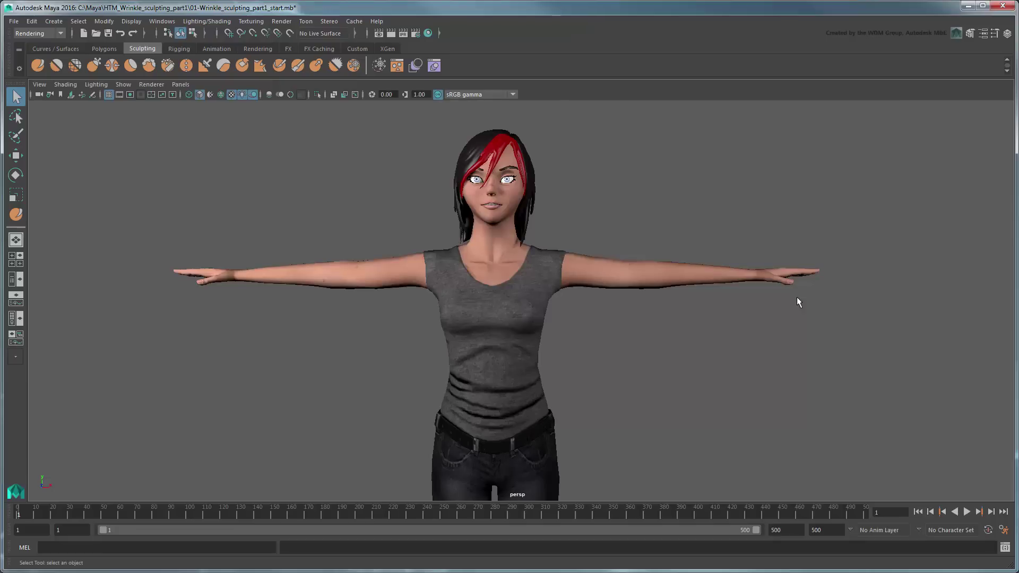